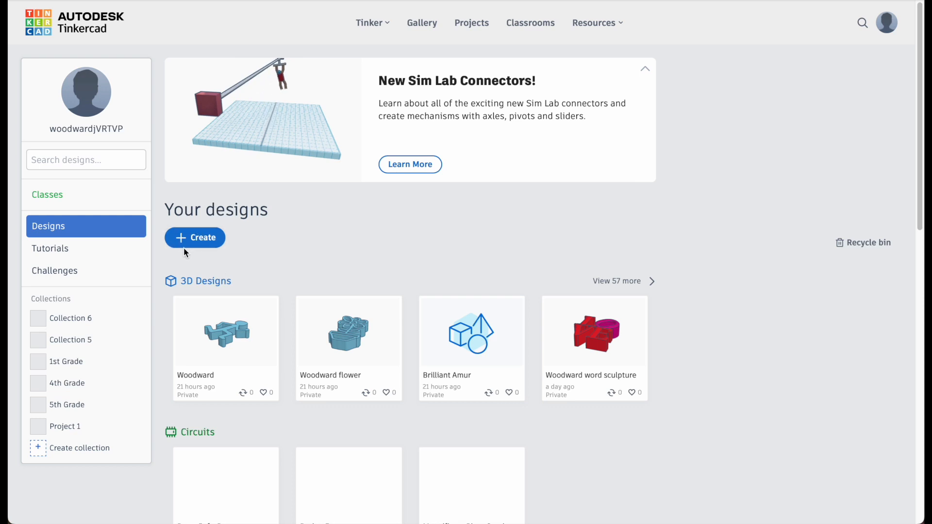
Step: Create a new 3D design and place a solid cylinder near the middle of the workplane
click(201, 241)
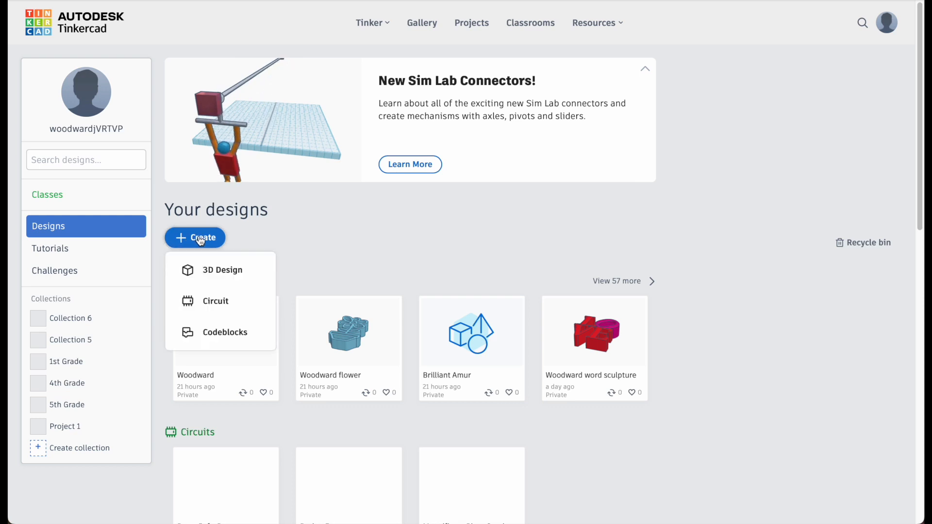
click(233, 270)
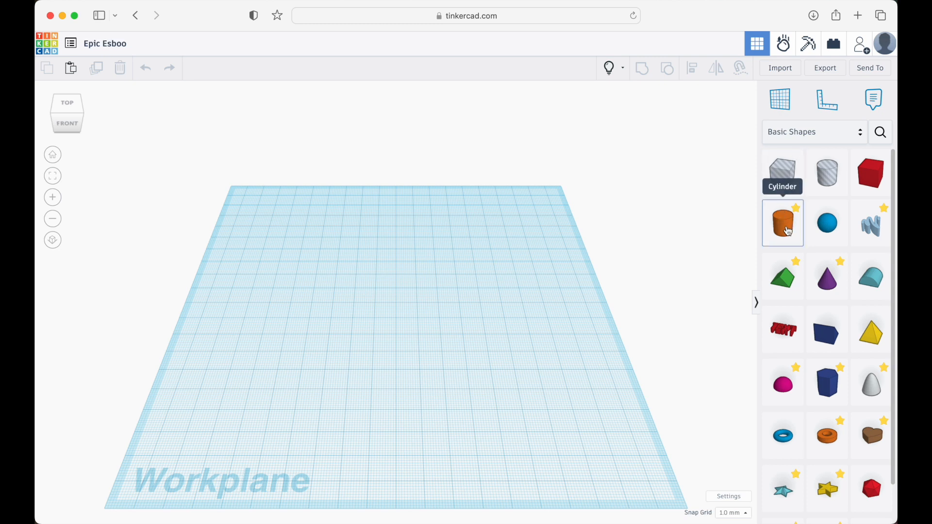
drag(787, 232, 405, 332)
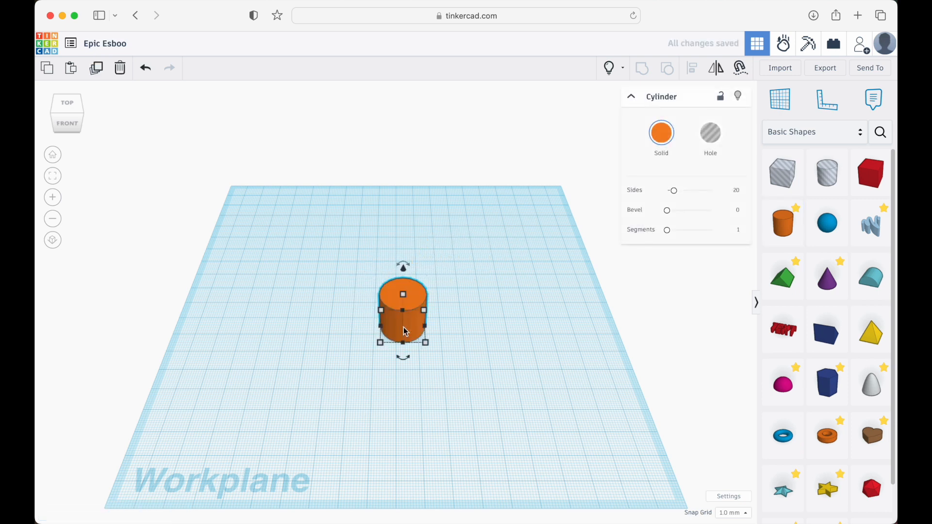
Step: Set the cylinder's height to 5 mm
click(403, 295)
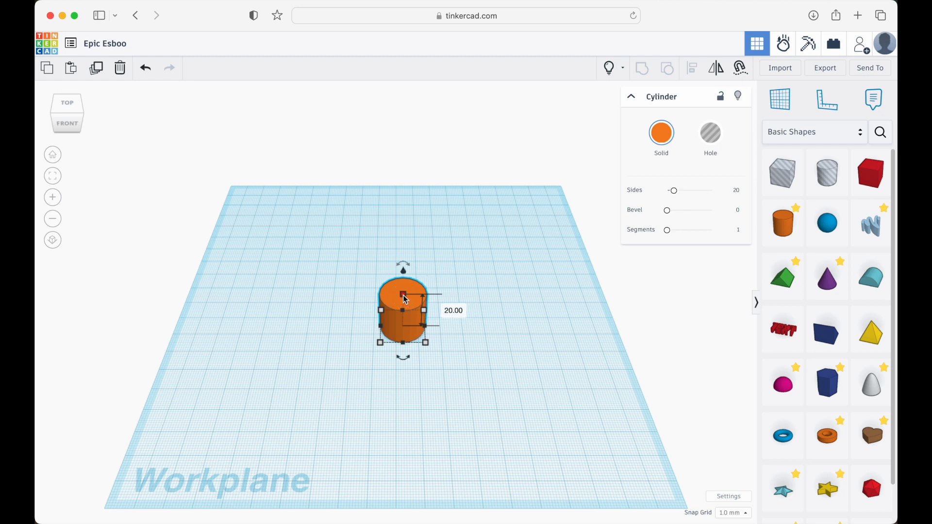
click(453, 311)
key(Return)
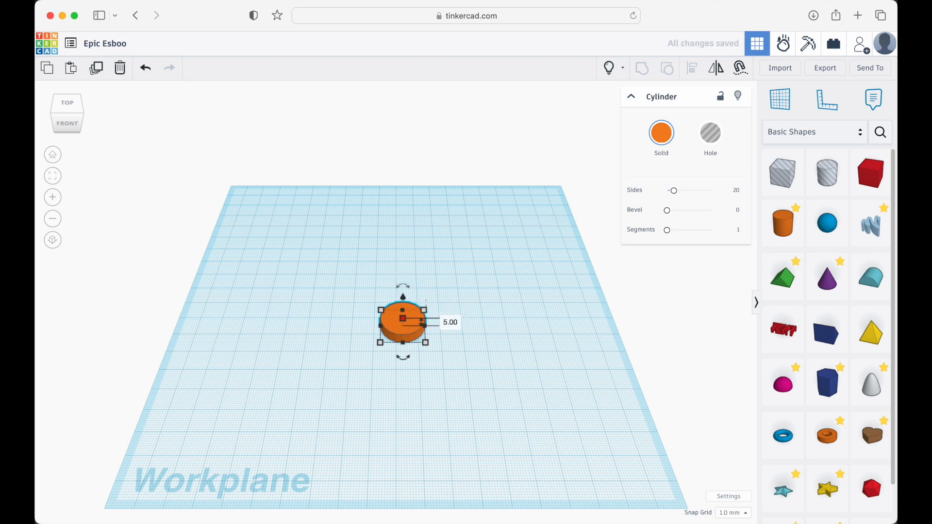
click(379, 360)
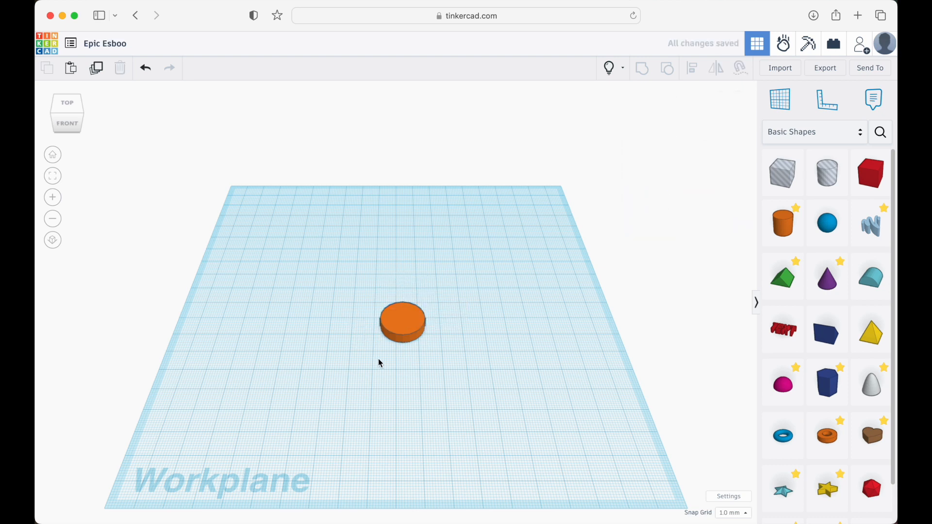
Step: Enlarge the cylinder's base into a wide disc and move it about 18 mm across and 37 mm back to the workplane's centre
click(391, 324)
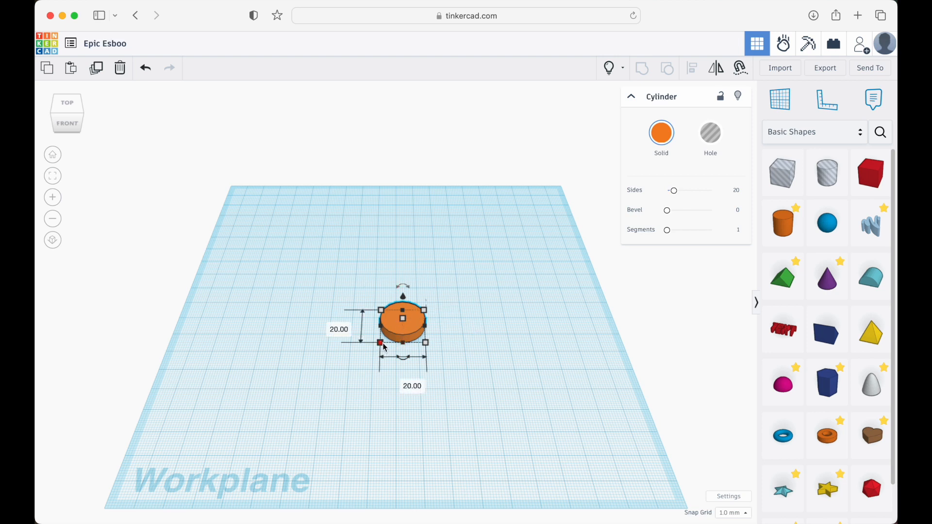
drag(383, 344, 258, 481)
drag(333, 416, 376, 343)
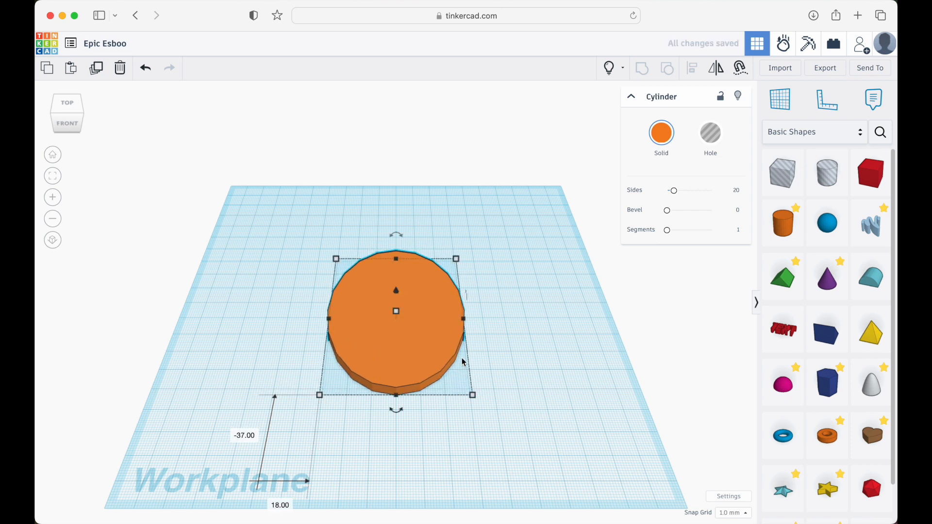
click(524, 356)
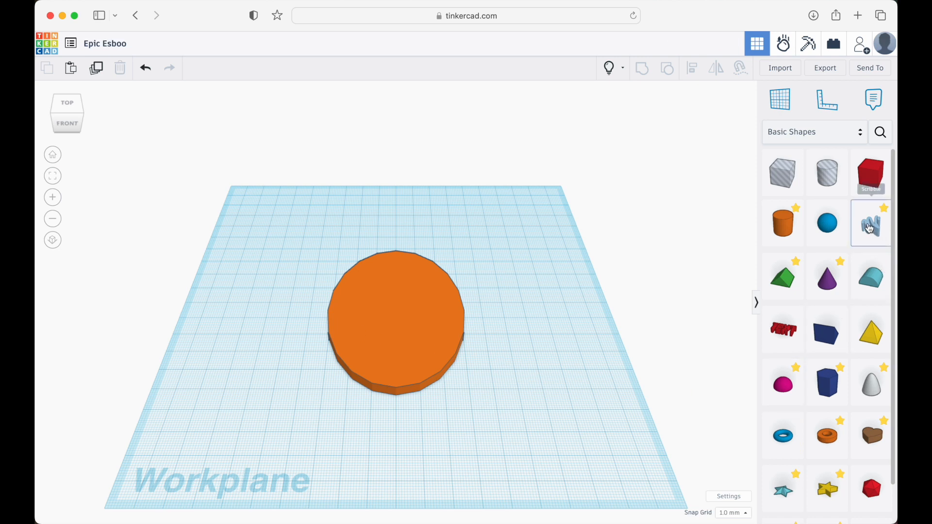
Step: Add a Scribble on the disc and draw a domed eye outline with an arched lower edge, erasing and redrawing its right side rounder
mouse_move(869, 229)
mouse_down()
mouse_move(702, 210)
mouse_move(499, 160)
mouse_move(354, 264)
mouse_move(351, 305)
mouse_move(374, 294)
mouse_move(373, 307)
mouse_move(291, 286)
mouse_move(345, 297)
mouse_move(382, 288)
mouse_move(371, 296)
mouse_up()
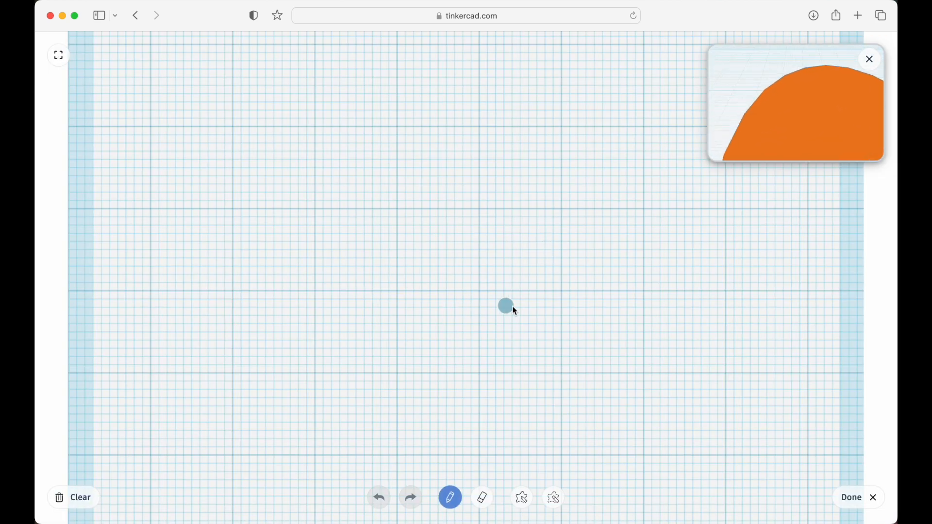
mouse_move(600, 406)
mouse_down()
mouse_move(558, 384)
mouse_move(437, 366)
mouse_move(342, 413)
mouse_move(349, 240)
mouse_move(414, 184)
mouse_move(441, 175)
mouse_move(526, 196)
mouse_move(602, 396)
mouse_up()
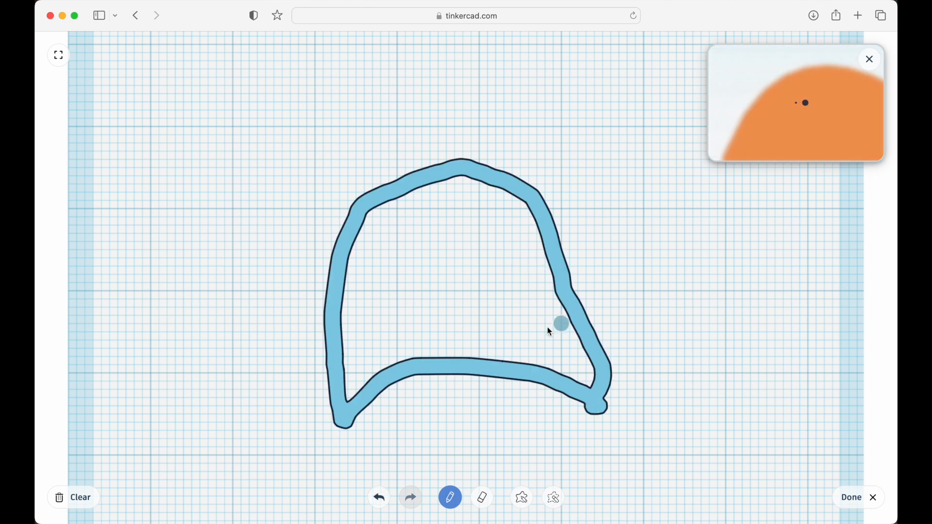
click(481, 497)
click(553, 497)
mouse_move(574, 368)
mouse_down()
mouse_move(597, 383)
mouse_move(668, 289)
mouse_move(614, 125)
mouse_move(466, 121)
mouse_move(449, 180)
mouse_up()
click(449, 497)
mouse_move(584, 402)
mouse_down()
mouse_move(597, 390)
mouse_move(601, 398)
mouse_move(600, 301)
mouse_move(569, 220)
mouse_move(499, 173)
mouse_move(445, 167)
mouse_up()
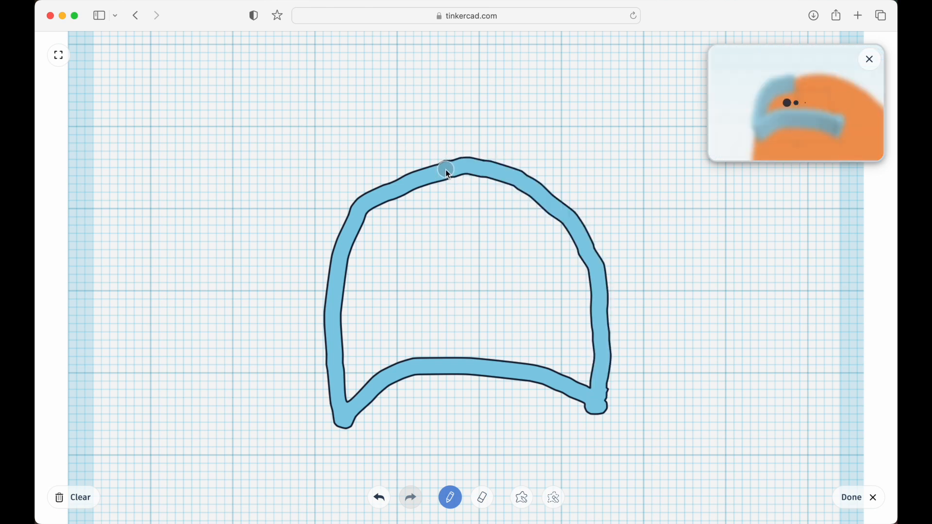
Step: Draw a smaller arched pupil inside the eye, split it with a vertical line and fill its right half solid
mouse_move(539, 374)
mouse_down()
mouse_move(528, 296)
mouse_move(499, 269)
mouse_move(443, 268)
mouse_move(405, 310)
mouse_move(407, 370)
mouse_up()
mouse_move(475, 270)
mouse_down()
mouse_move(478, 358)
mouse_move(526, 362)
mouse_move(530, 341)
mouse_move(515, 335)
mouse_up()
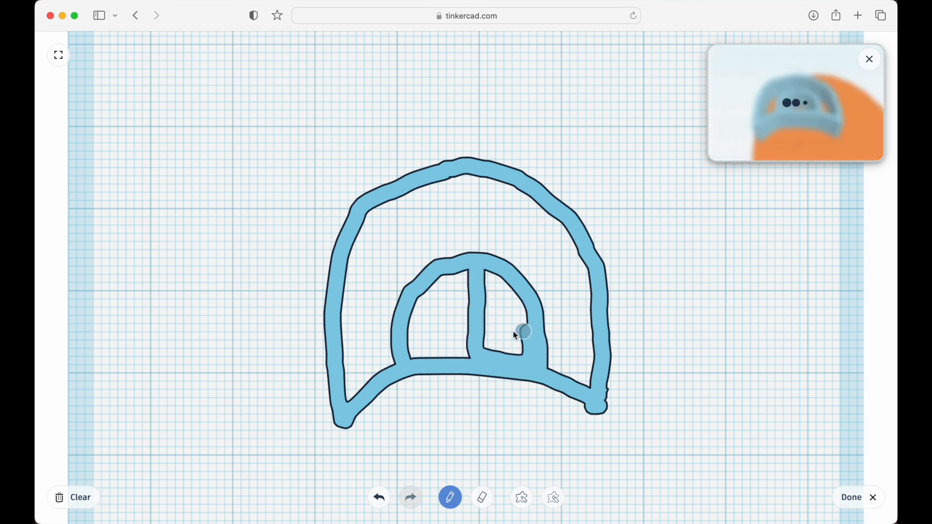
click(523, 497)
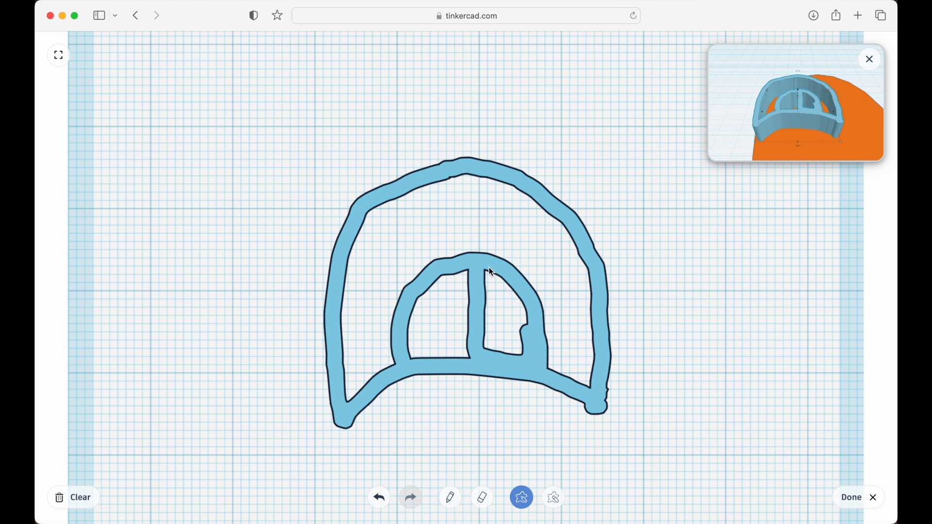
mouse_move(484, 267)
mouse_down()
mouse_move(500, 360)
mouse_move(529, 326)
mouse_move(500, 275)
mouse_up()
mouse_move(535, 324)
mouse_down()
mouse_move(523, 305)
mouse_move(495, 357)
mouse_move(524, 364)
mouse_move(532, 337)
mouse_up()
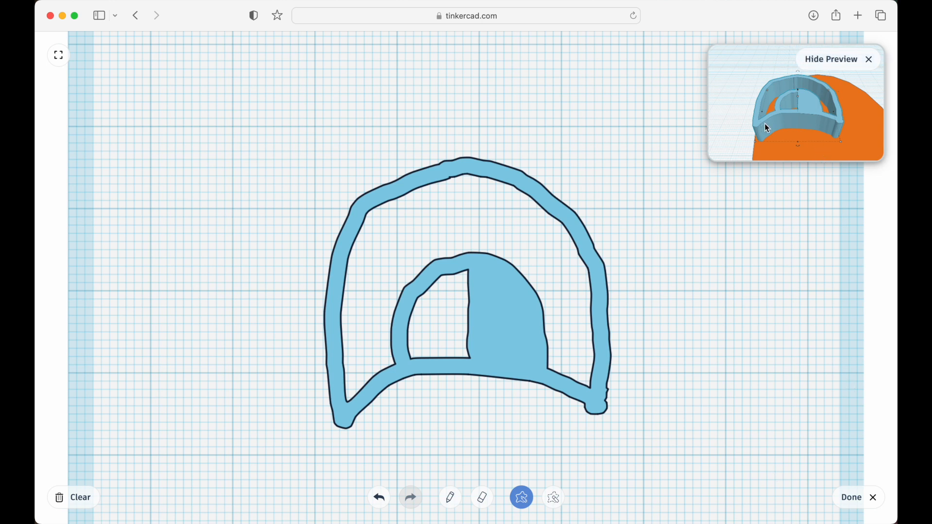
Step: Finish the scribble and, viewed from above, shrink the eye to about 19.13 by 18.60 mm on the disc's upper left area
click(866, 500)
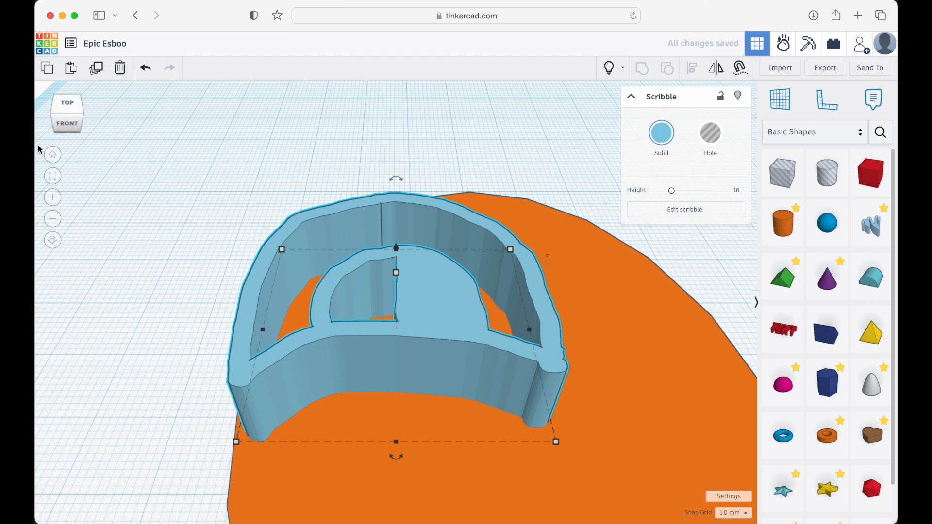
click(53, 154)
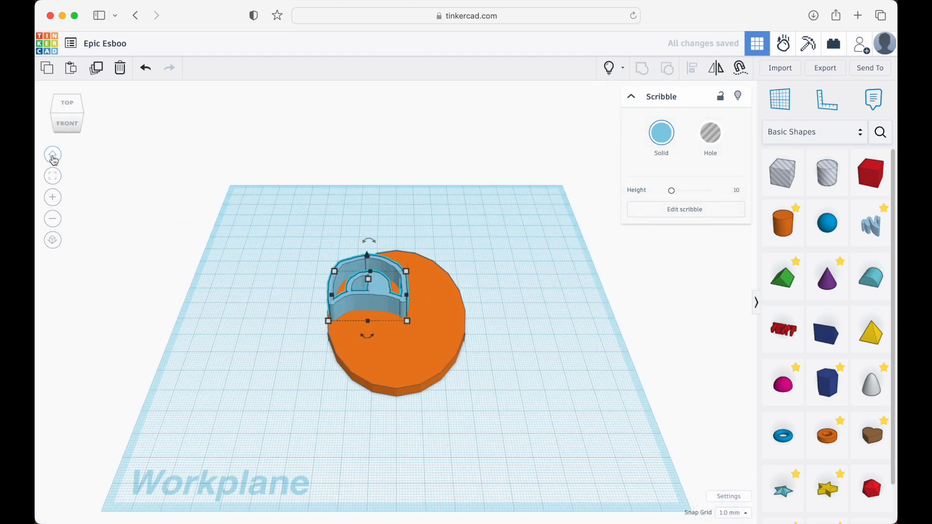
click(67, 108)
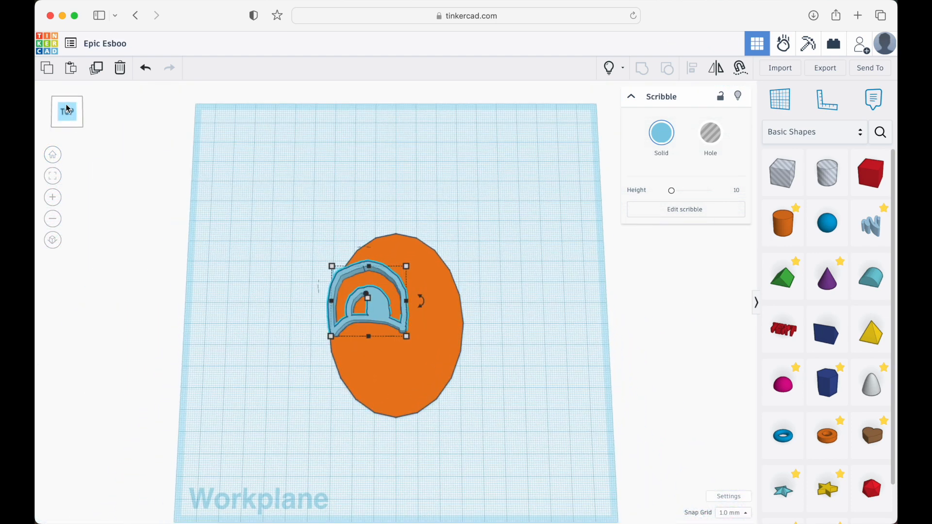
mouse_move(406, 338)
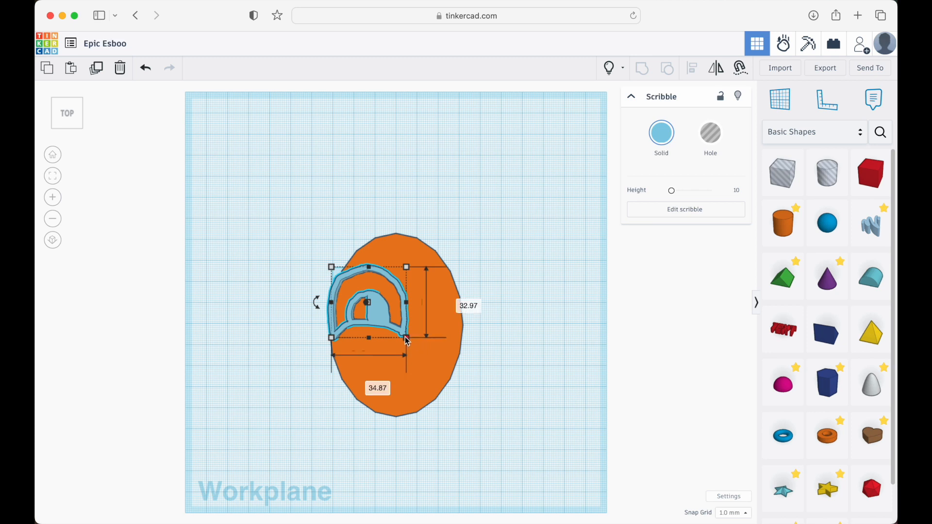
mouse_move(406, 338)
mouse_down()
mouse_move(372, 297)
mouse_move(380, 299)
mouse_up()
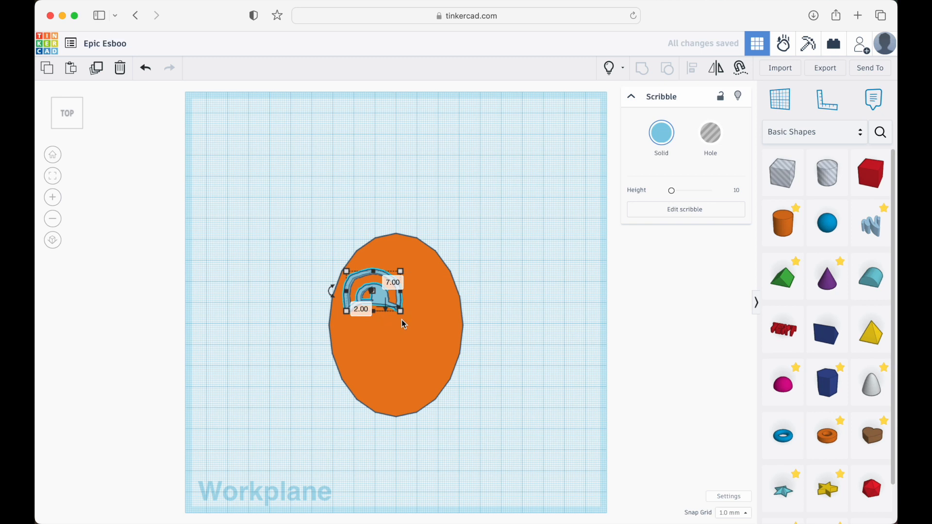
drag(400, 311, 387, 316)
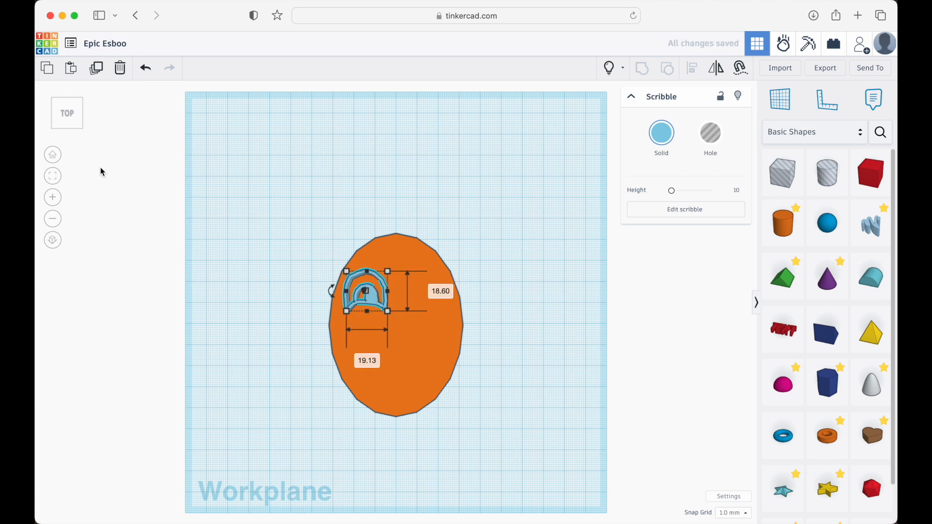
Step: Narrow the eye scribble slightly to a width of 19 mm
click(53, 177)
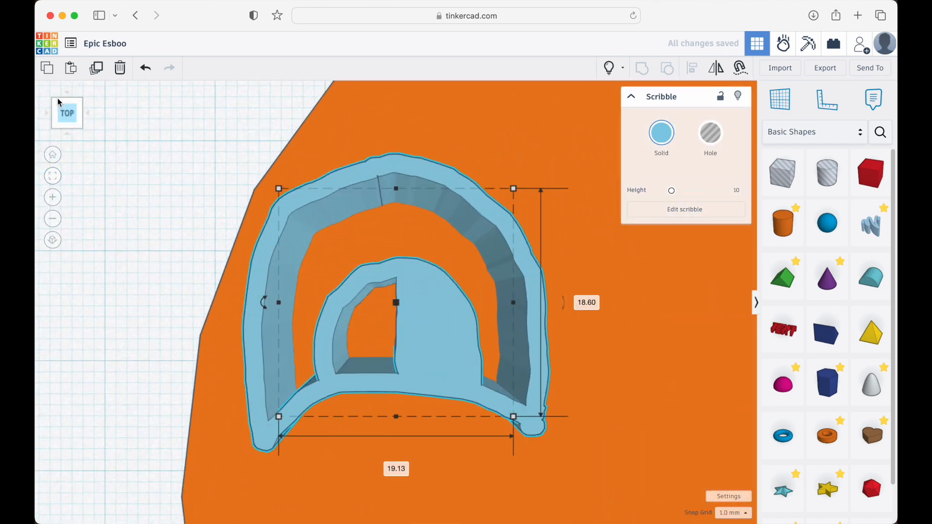
drag(64, 118, 66, 113)
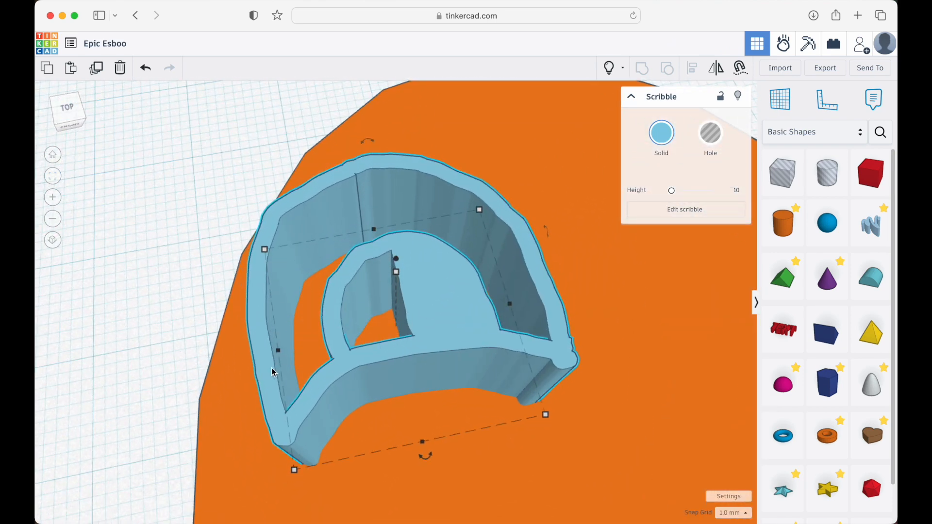
mouse_move(278, 350)
mouse_down()
mouse_move(233, 359)
mouse_move(291, 351)
mouse_move(280, 352)
mouse_up()
mouse_move(432, 455)
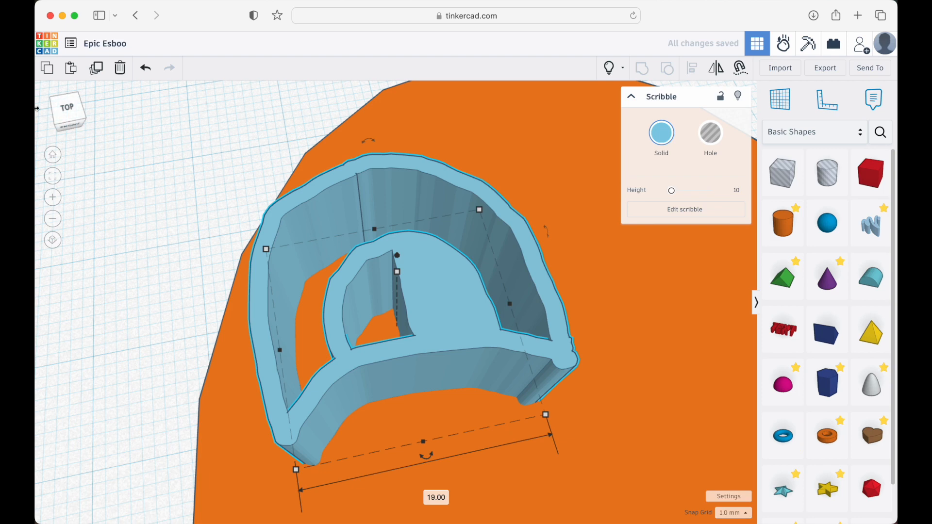
Step: Shrink the eye to about 12 by 11.60 mm and move it about 6 mm right and 2 mm down on the disc
click(52, 218)
click(52, 218)
click(53, 218)
click(64, 110)
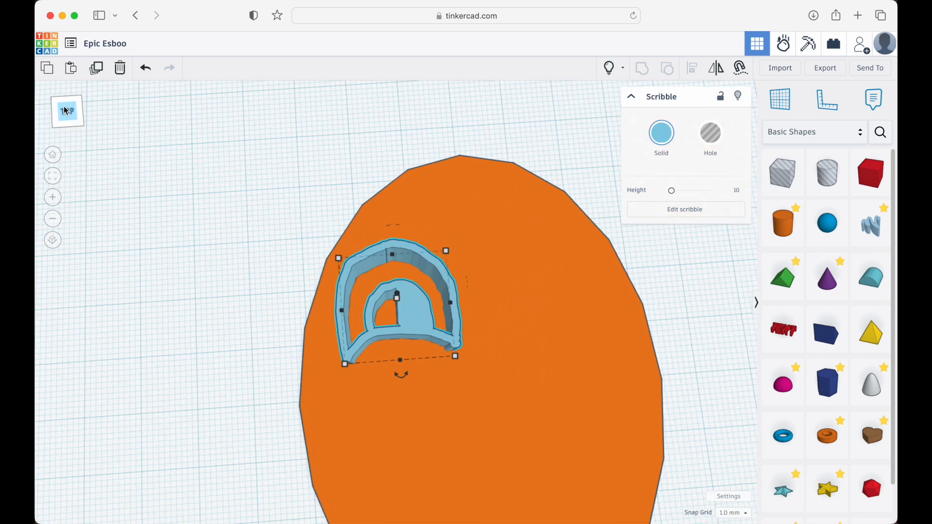
mouse_move(416, 333)
mouse_down()
mouse_move(402, 335)
mouse_move(401, 357)
mouse_move(418, 364)
mouse_move(402, 341)
mouse_up()
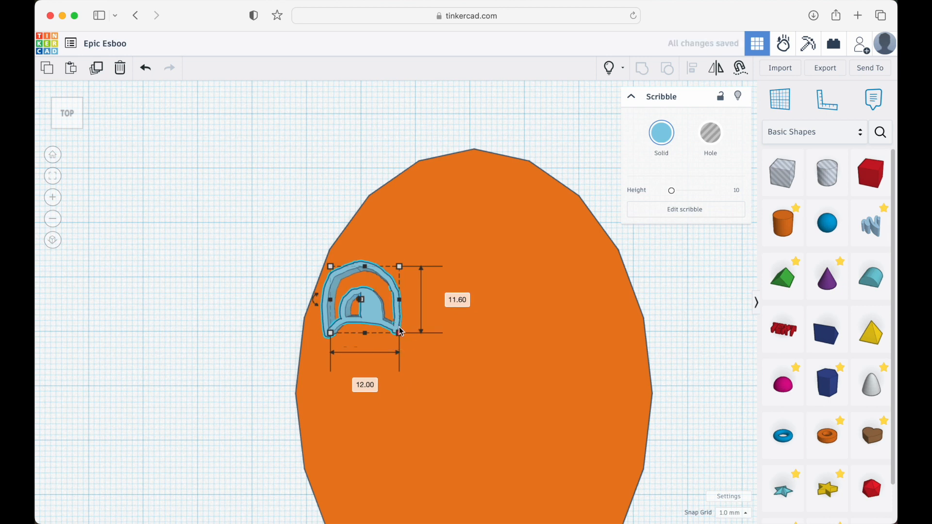
click(246, 312)
drag(376, 309, 415, 320)
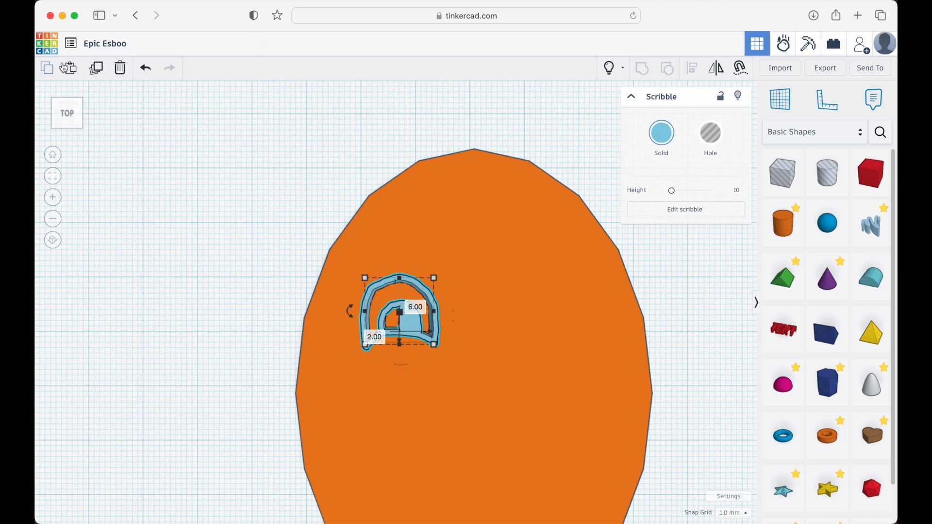
Step: Duplicate the eye and place the copy level with the original on the disc's right side
click(96, 75)
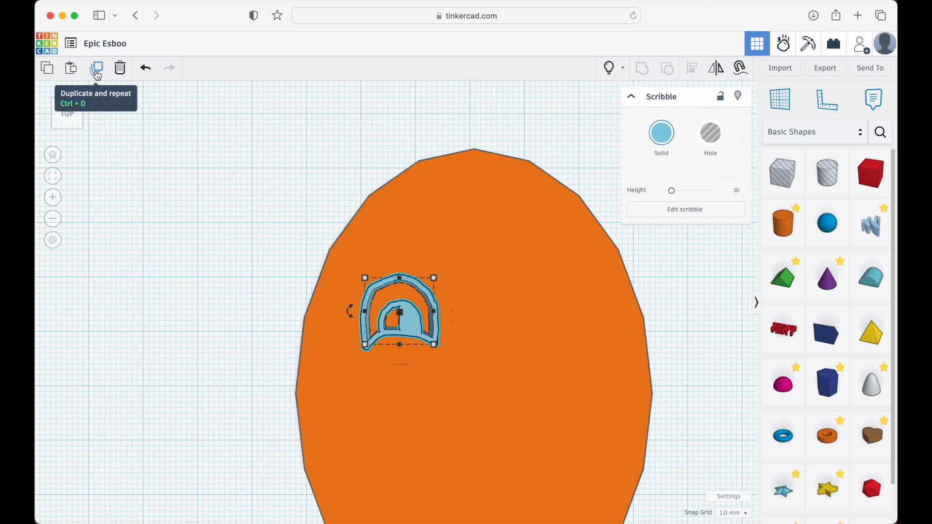
click(96, 76)
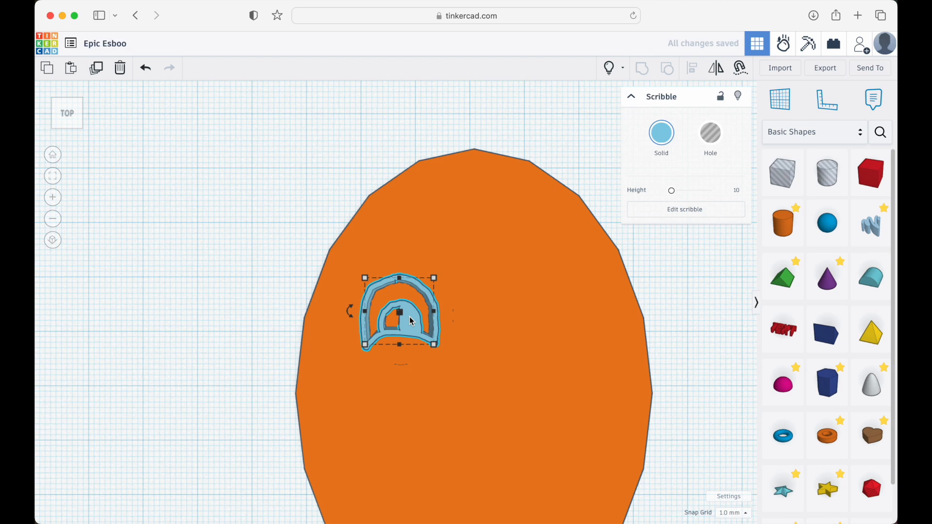
mouse_move(411, 321)
mouse_down()
mouse_move(548, 314)
mouse_move(563, 324)
mouse_up()
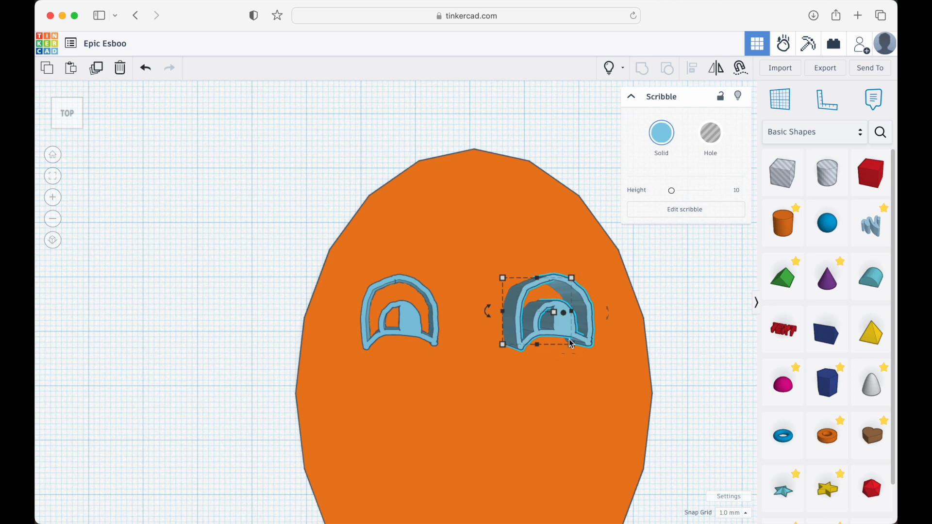
Step: Mirror the right eye horizontally so its filled pupil half faces the left eye
click(716, 72)
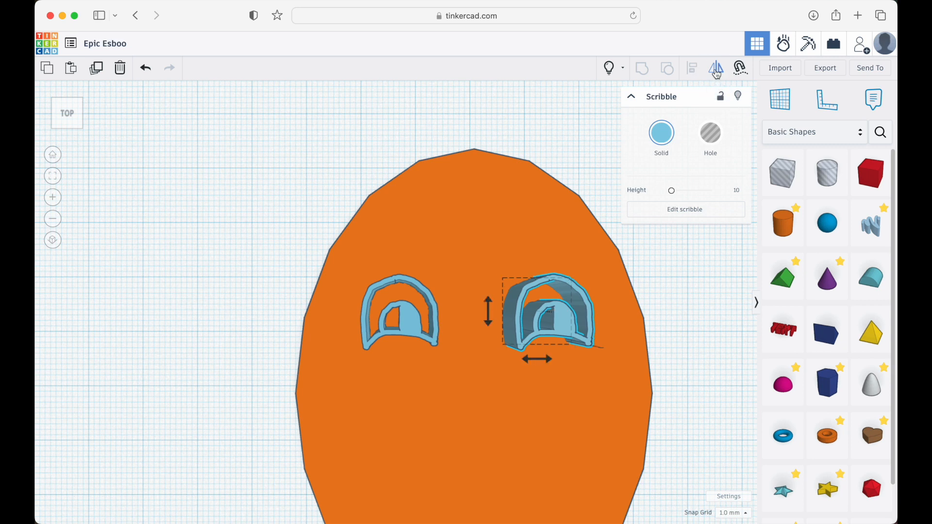
click(542, 362)
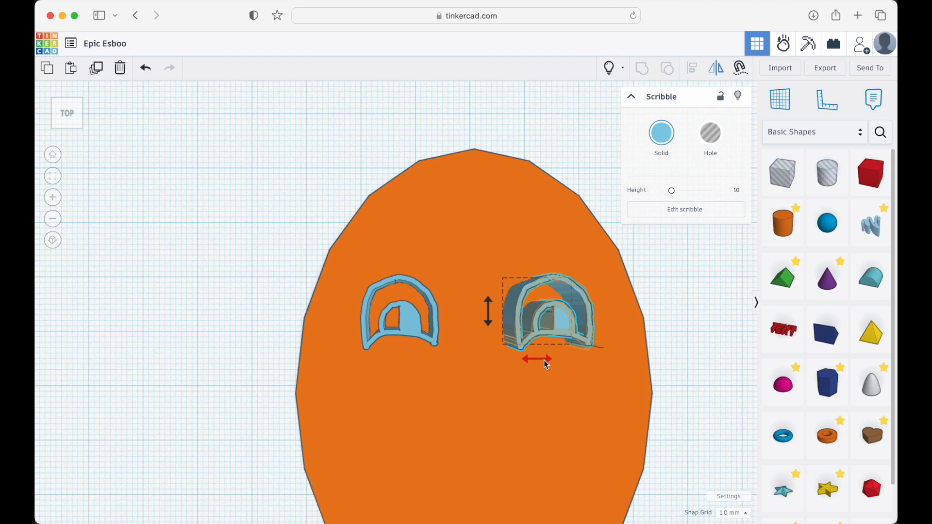
click(546, 364)
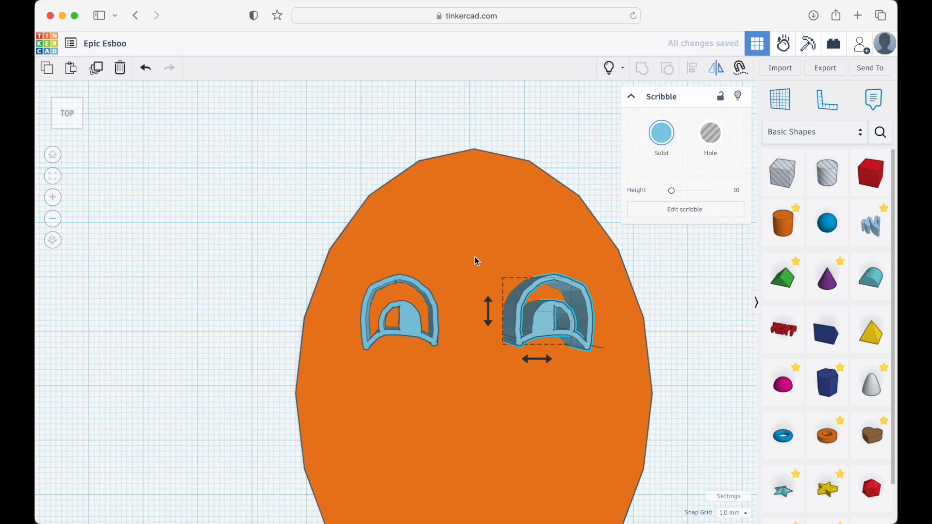
click(671, 322)
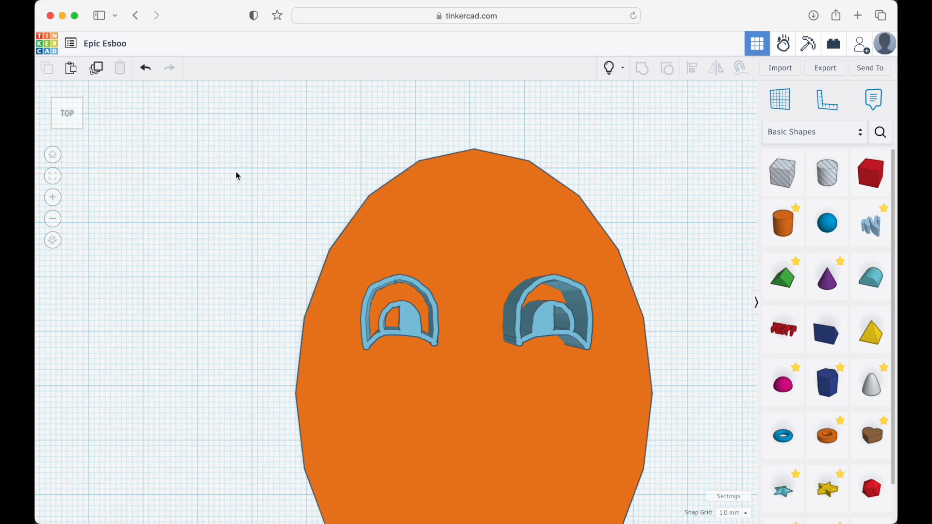
drag(64, 112, 64, 102)
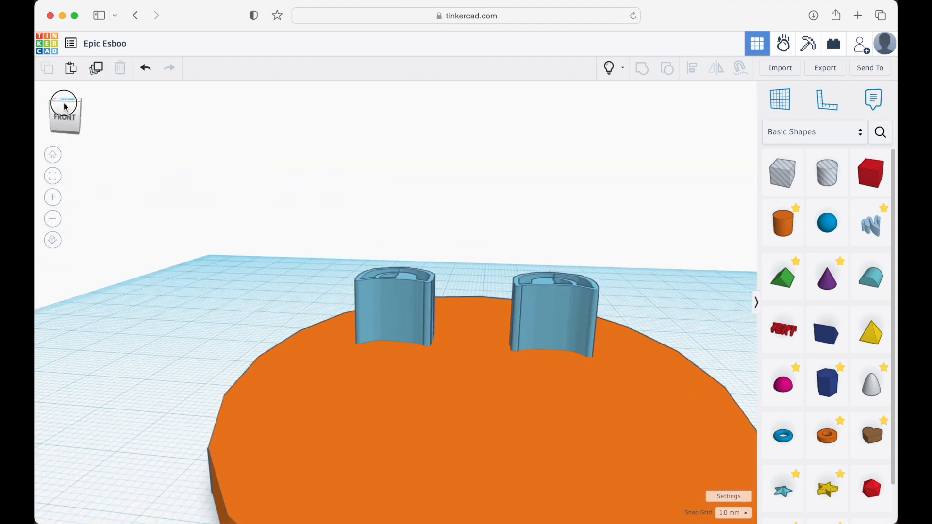
Step: Flatten both eyes together to a height of 2 mm on the face disc
click(398, 294)
shift+click(561, 314)
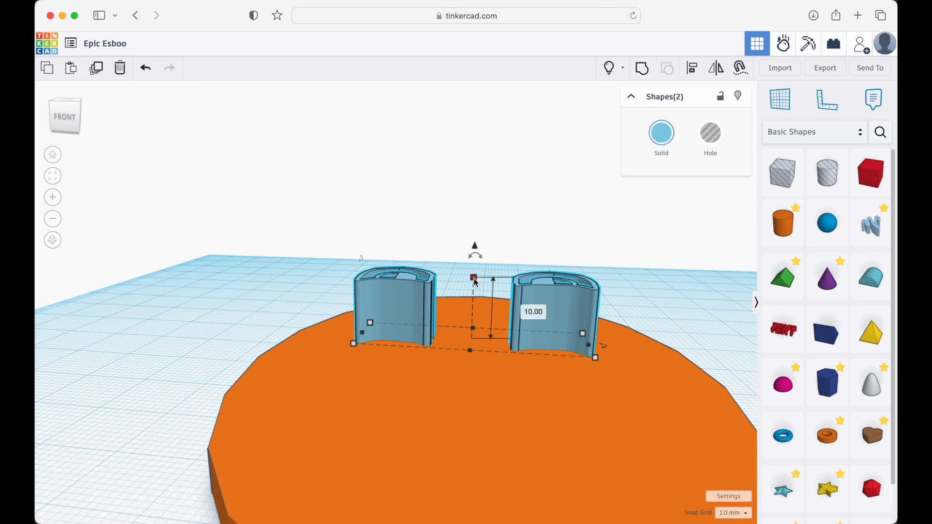
drag(474, 280, 474, 326)
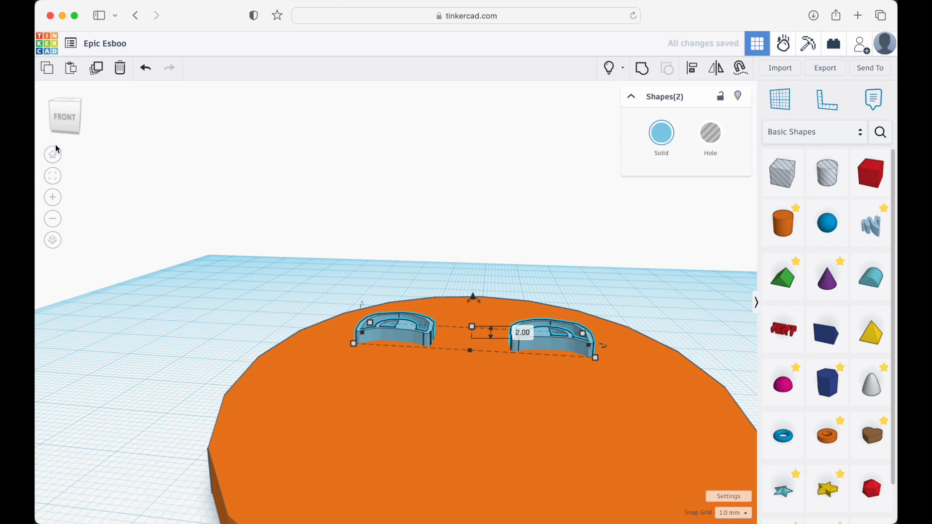
click(65, 101)
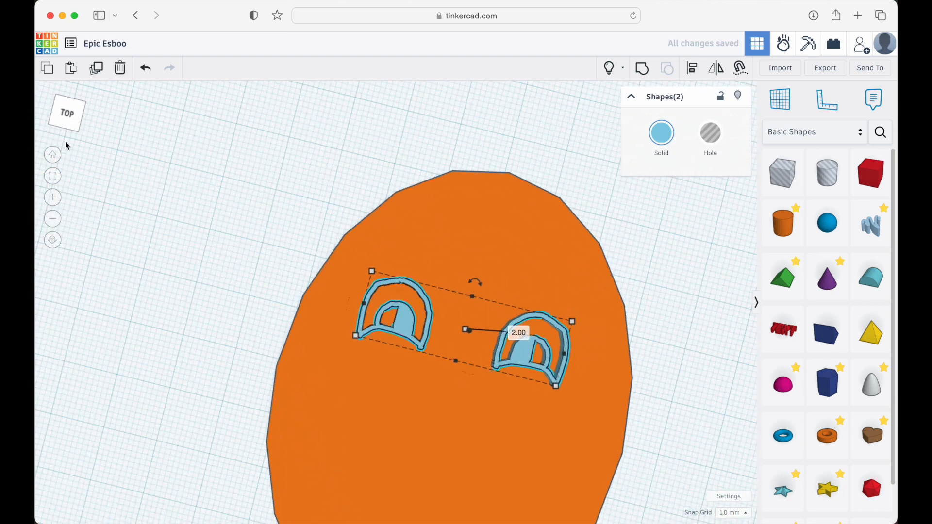
click(228, 364)
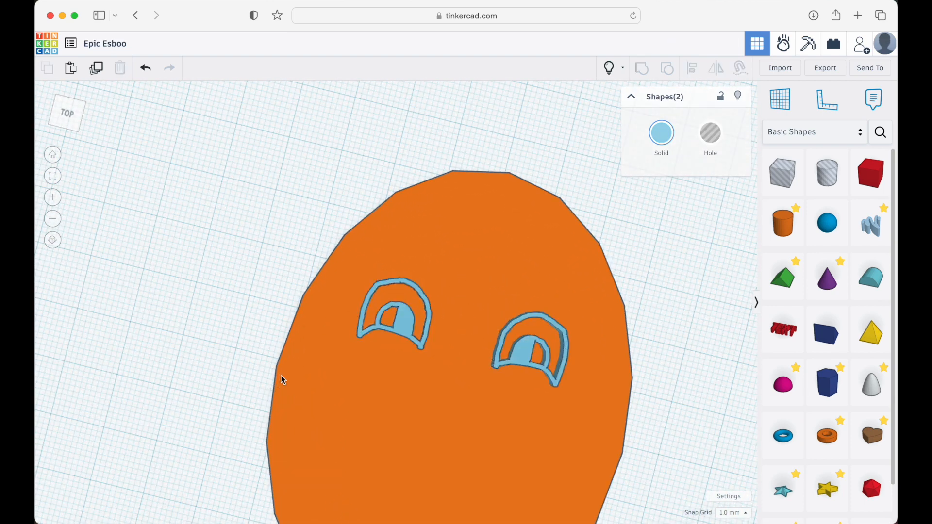
Step: Add a Scribble shape below the eyes, drawing a nose from two bridge lines, a curved base and two nostril curves
mouse_move(870, 226)
mouse_down()
mouse_move(888, 278)
mouse_move(540, 338)
mouse_move(395, 351)
mouse_move(452, 404)
mouse_up()
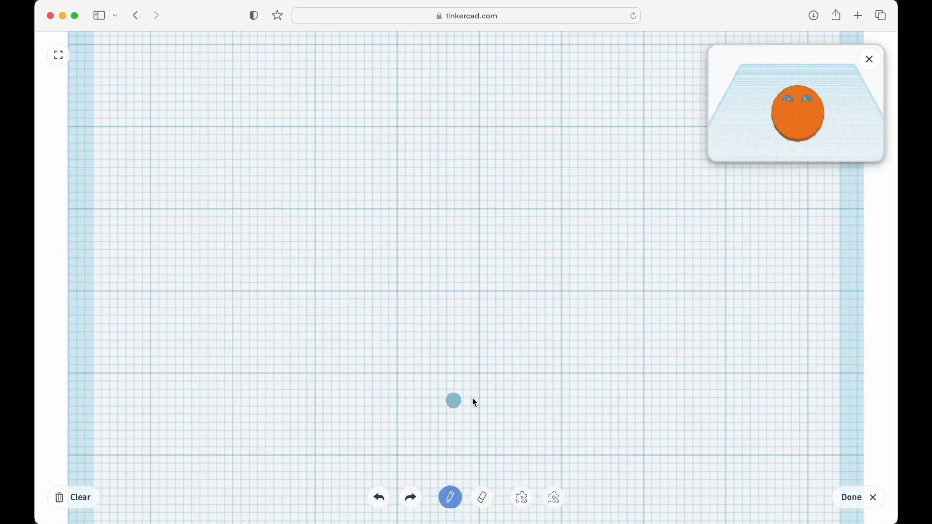
mouse_move(492, 192)
mouse_down()
mouse_move(503, 302)
mouse_move(518, 331)
mouse_up()
mouse_move(443, 194)
mouse_down()
mouse_move(443, 275)
mouse_move(428, 343)
mouse_up()
mouse_move(416, 393)
mouse_down()
mouse_move(495, 405)
mouse_move(538, 384)
mouse_up()
mouse_move(556, 328)
mouse_down()
mouse_move(565, 341)
mouse_move(562, 385)
mouse_up()
mouse_move(394, 335)
mouse_down()
mouse_move(383, 361)
mouse_move(391, 399)
mouse_up()
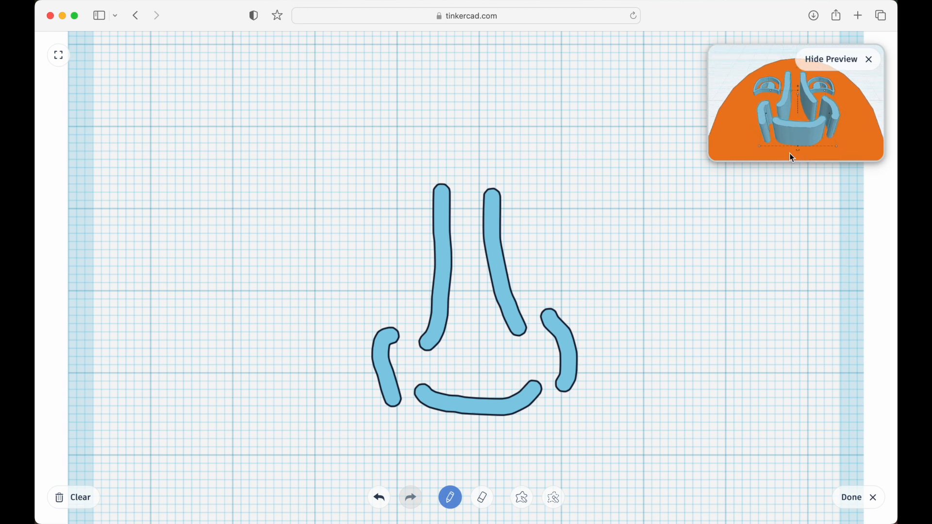
click(854, 497)
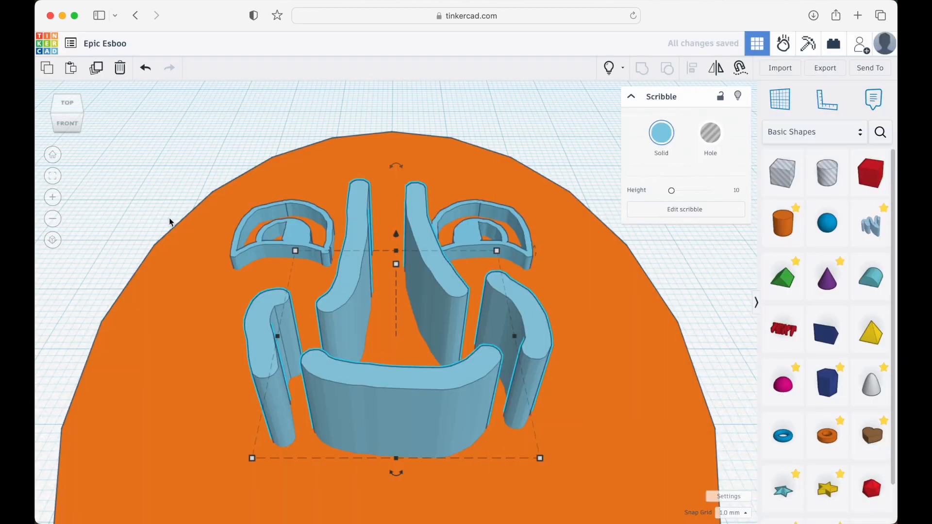
Step: Flatten the nose to a height of 3 mm and shrink it to sit centred between and below the eyes
drag(396, 265, 397, 320)
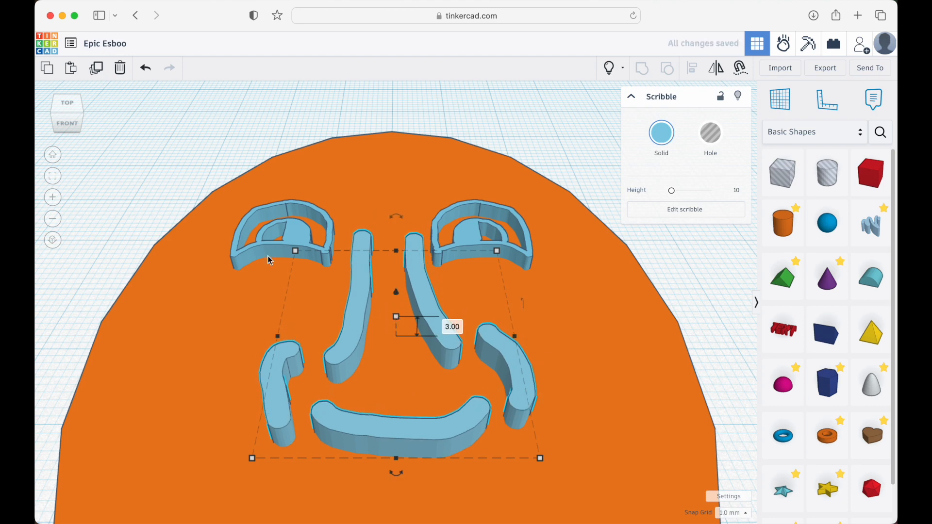
click(67, 104)
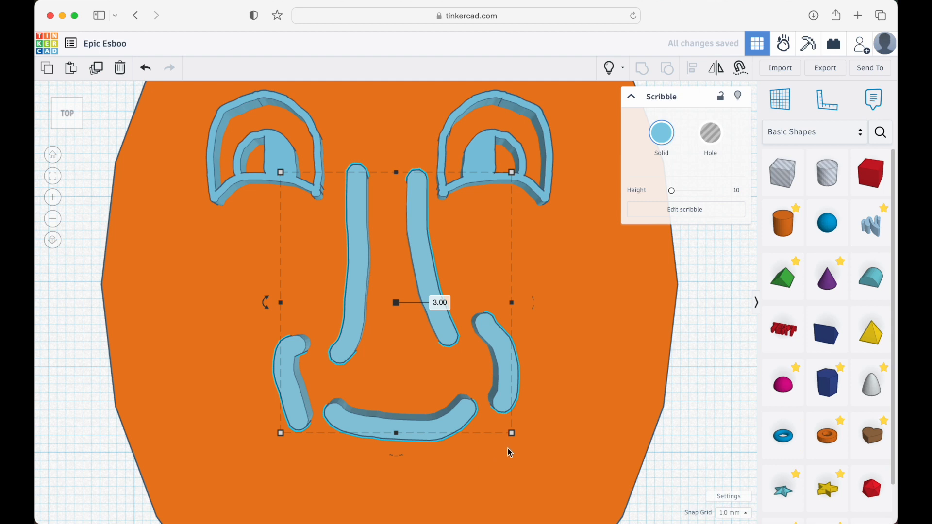
mouse_move(510, 432)
mouse_down()
mouse_move(437, 335)
mouse_move(410, 335)
mouse_move(427, 335)
mouse_up()
mouse_move(366, 223)
mouse_down()
mouse_move(411, 233)
mouse_move(400, 240)
mouse_move(410, 245)
mouse_up()
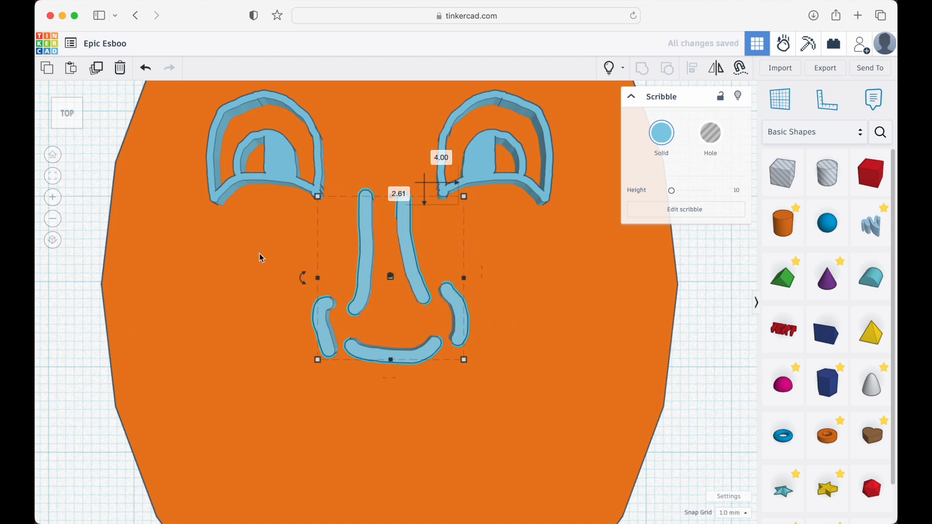
click(75, 319)
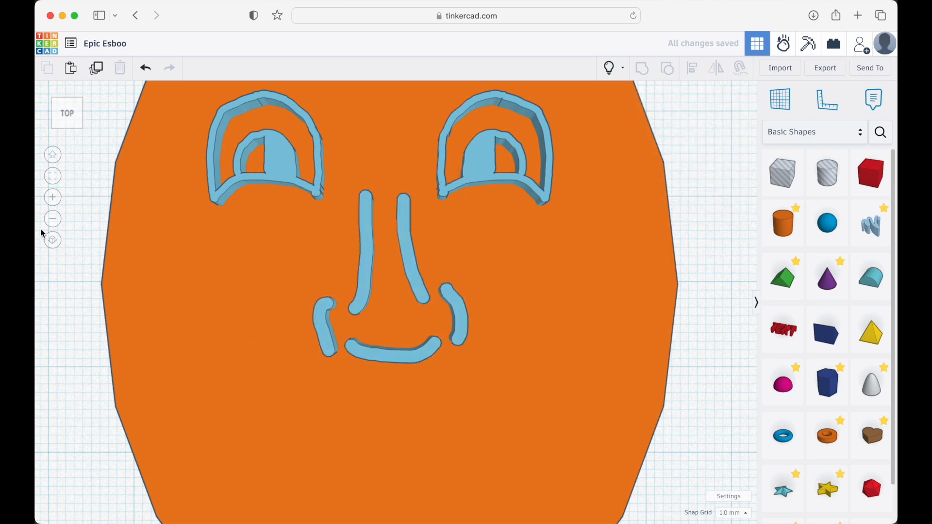
Step: Shorten the orange face disc from the chin end so less empty space remains below the nose
click(53, 176)
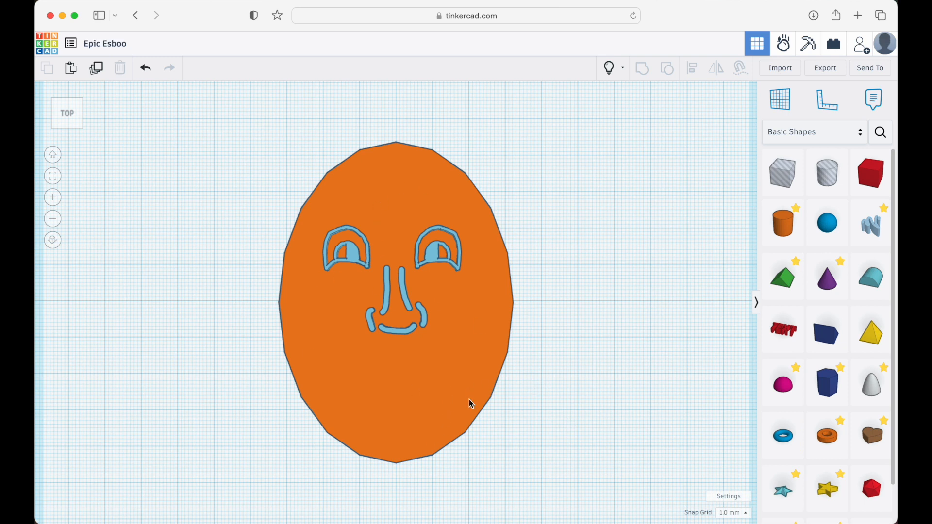
click(415, 436)
drag(507, 456, 504, 416)
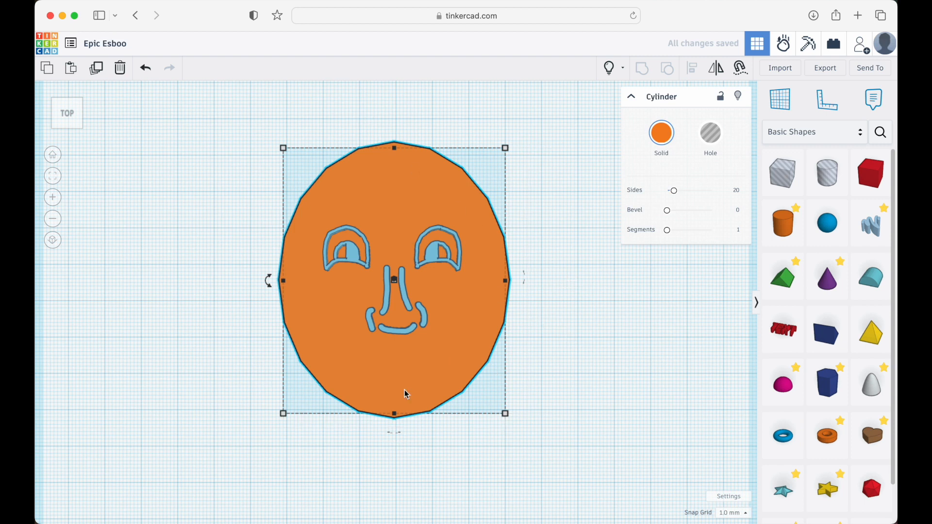
click(535, 363)
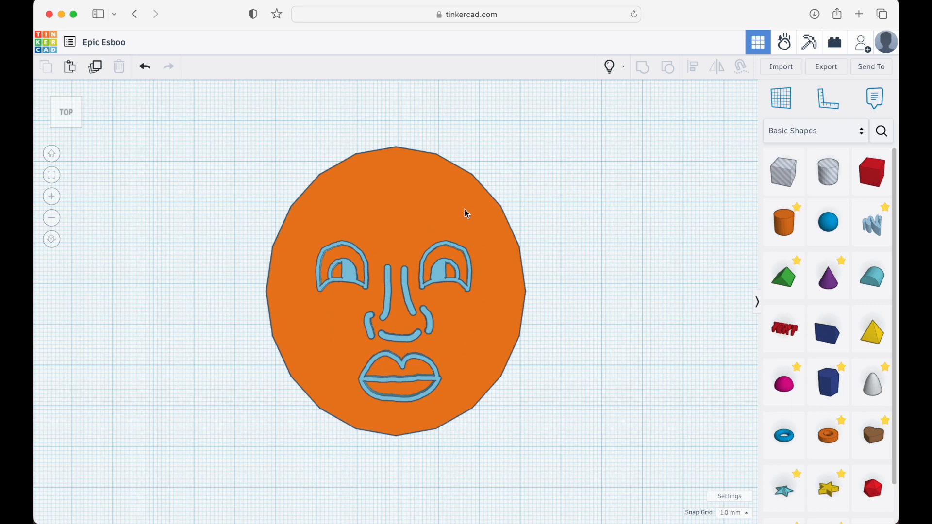
Step: Resize the face disc from the forehead end to 59 by 62 mm
click(467, 213)
drag(517, 152, 514, 180)
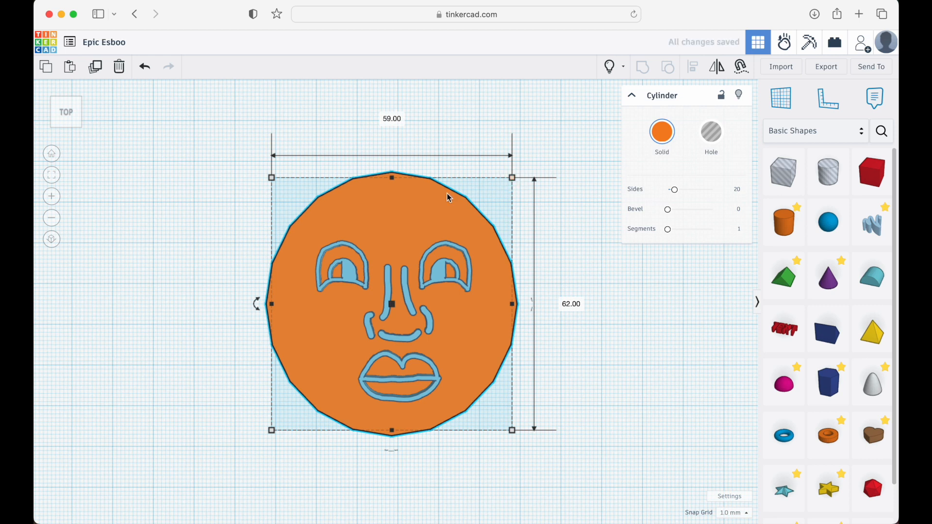
click(581, 353)
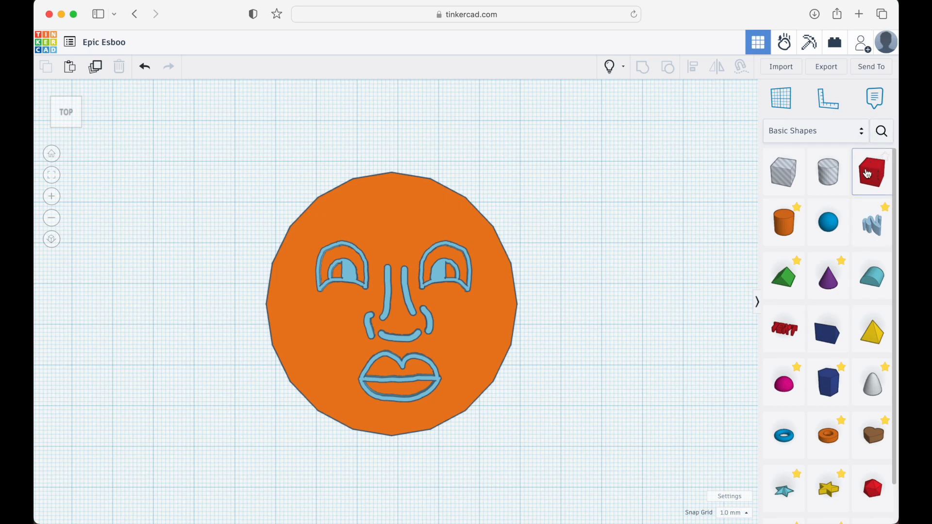
Step: Add a red box beside the face's forehead and lower its height
drag(868, 180, 548, 212)
drag(62, 125, 62, 108)
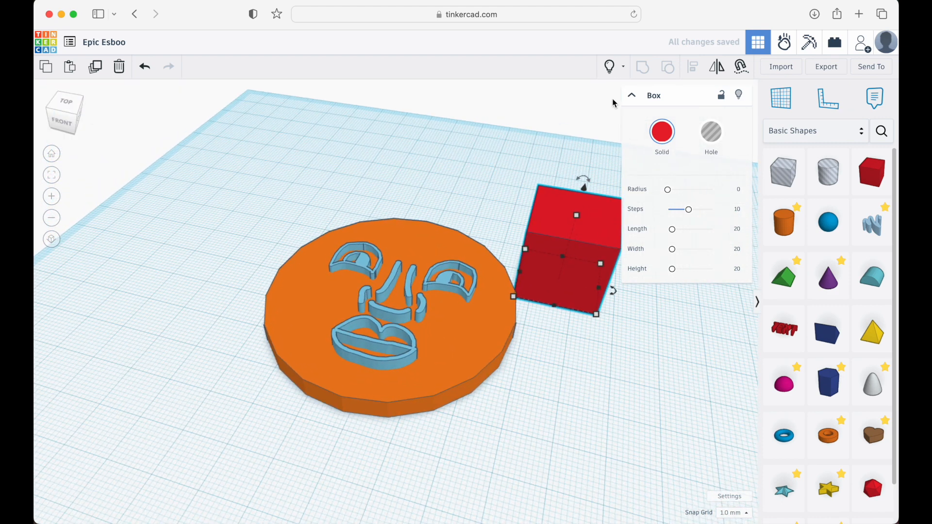
click(631, 95)
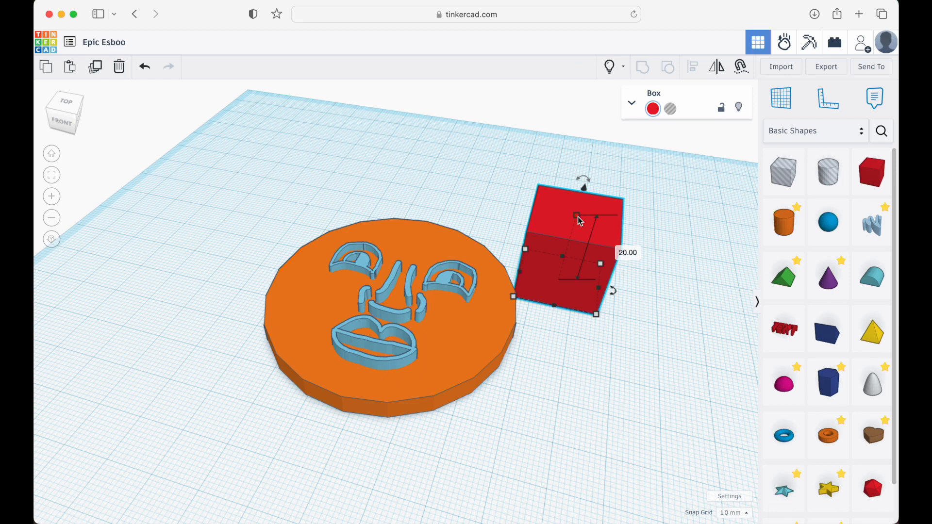
drag(576, 215, 573, 258)
Step: Stretch the red box across the forehead into a hat brim measuring 60 by 9 mm
drag(513, 304, 306, 251)
drag(601, 264, 533, 260)
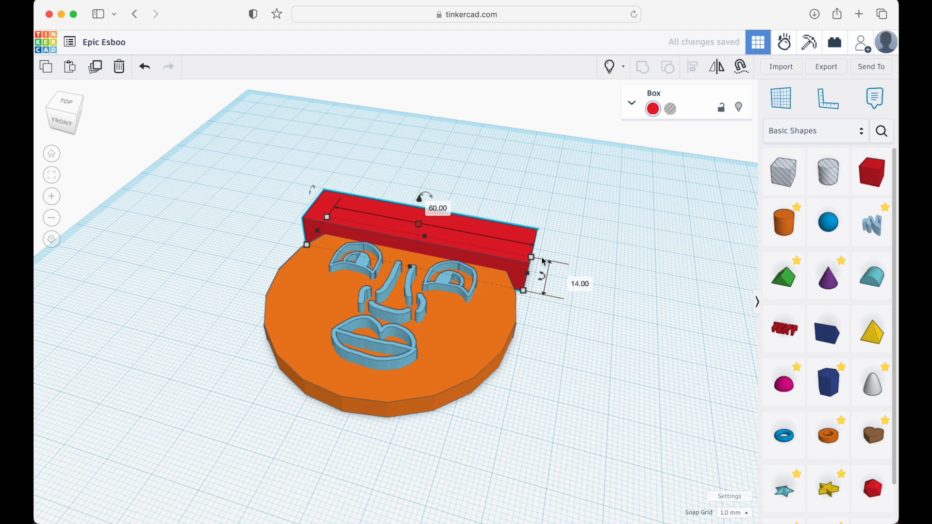
drag(530, 256, 529, 273)
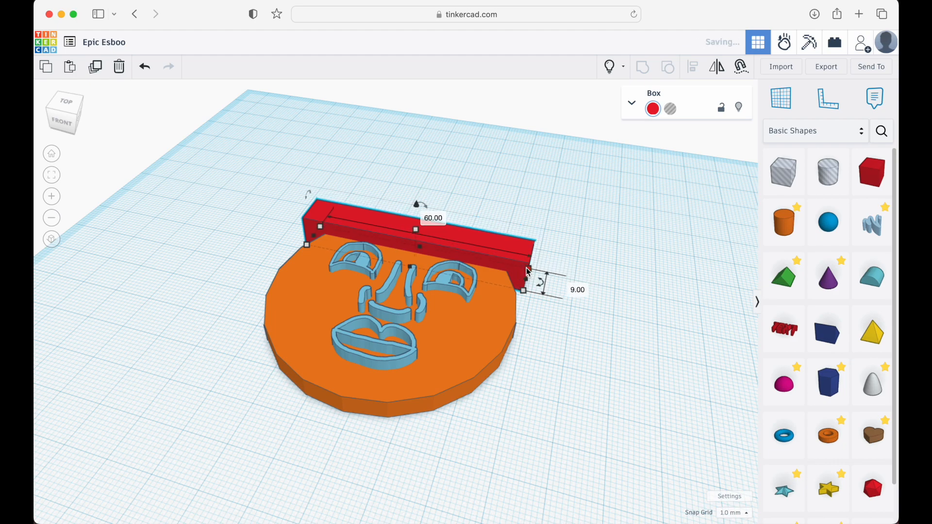
click(65, 103)
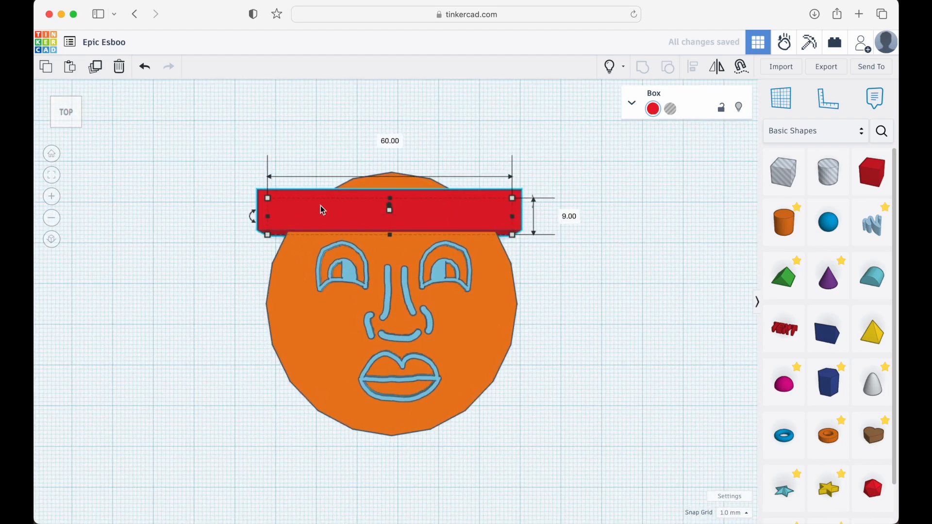
click(584, 233)
Step: Duplicate the hat brim and reshape the copy into a narrower, taller crown centred above the brim
click(403, 210)
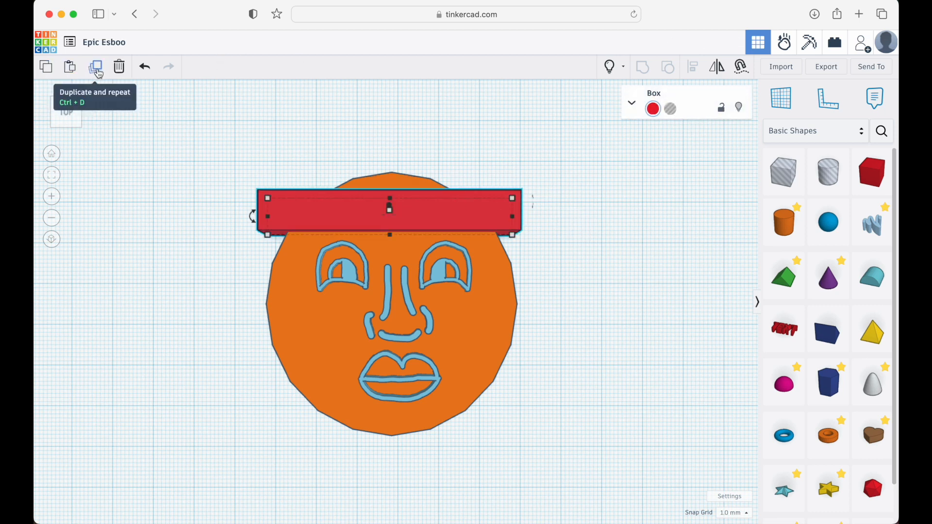
click(96, 68)
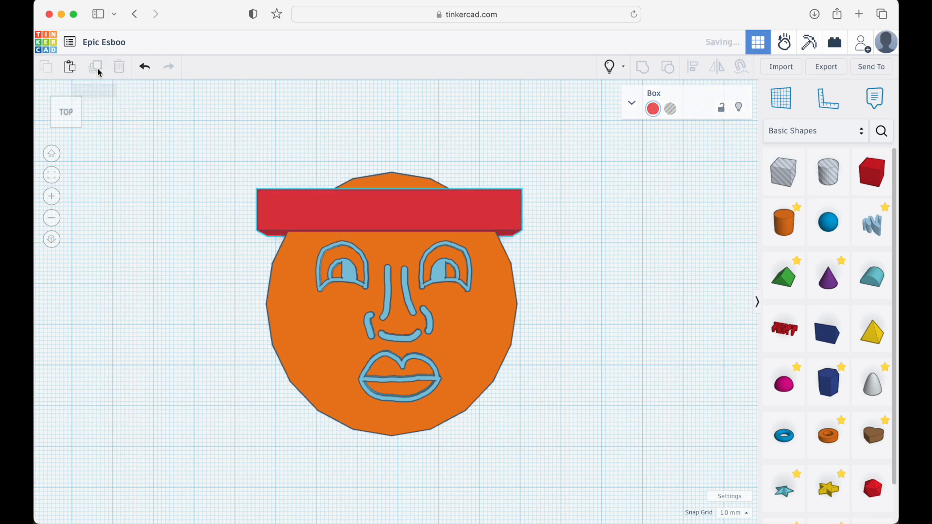
drag(368, 209, 368, 182)
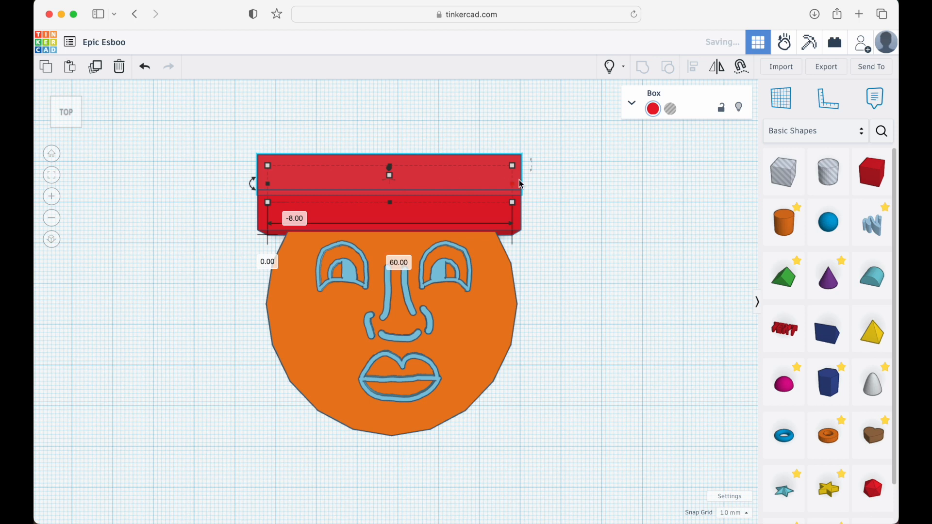
drag(512, 162, 407, 104)
drag(374, 154, 435, 158)
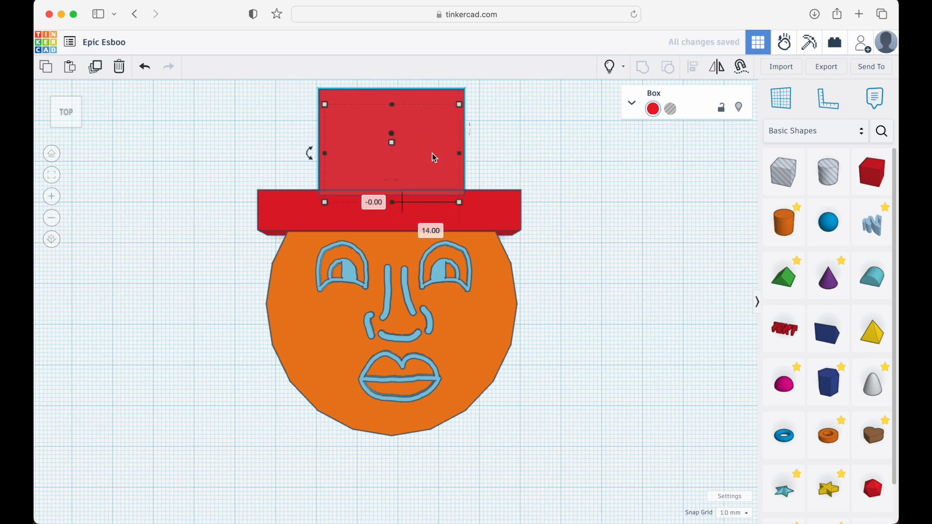
Step: Widen the hat brim at both ends so it extends further beyond the face
drag(67, 113, 69, 136)
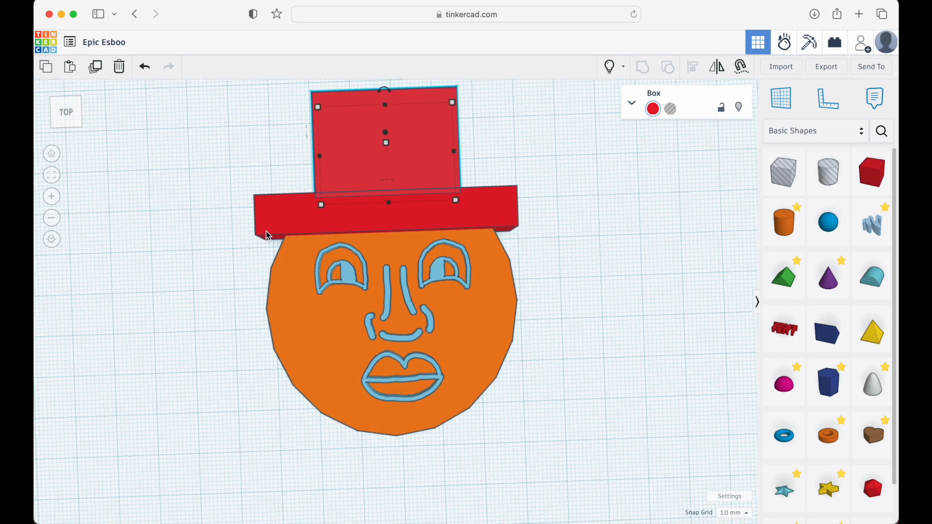
click(387, 226)
drag(509, 195, 528, 200)
drag(266, 210, 246, 211)
click(587, 297)
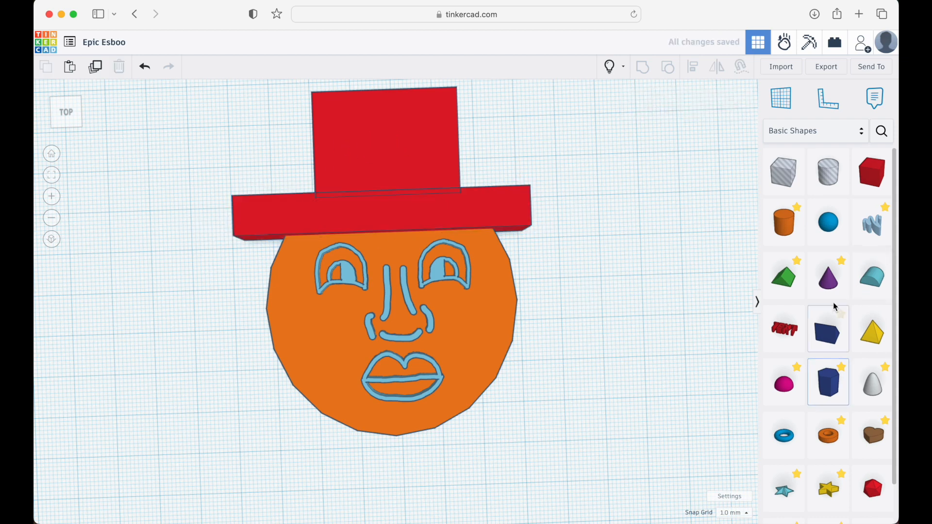
Step: Add a tube as an ear on the right edge of the face and narrow it to 16 by 20 mm
scroll(827, 326, down, 1)
scroll(827, 327, down, 3)
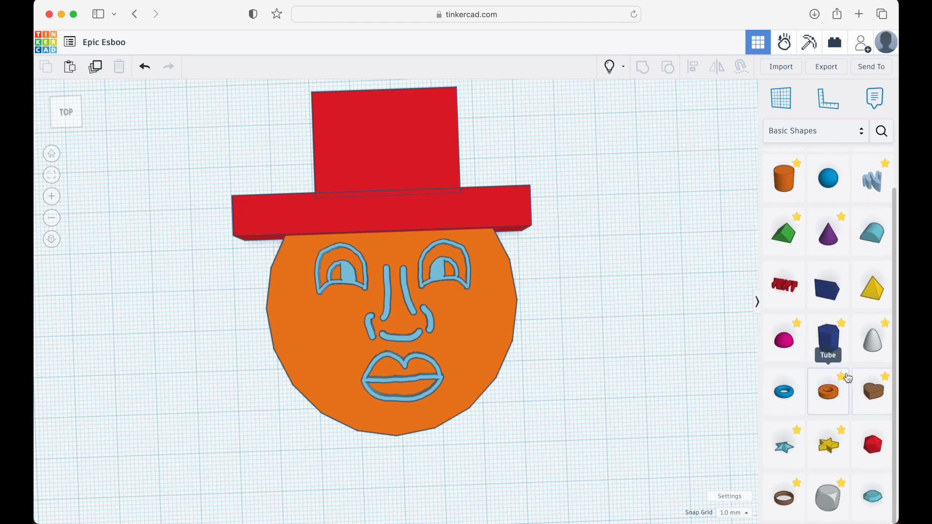
drag(828, 394, 558, 311)
drag(593, 283, 539, 270)
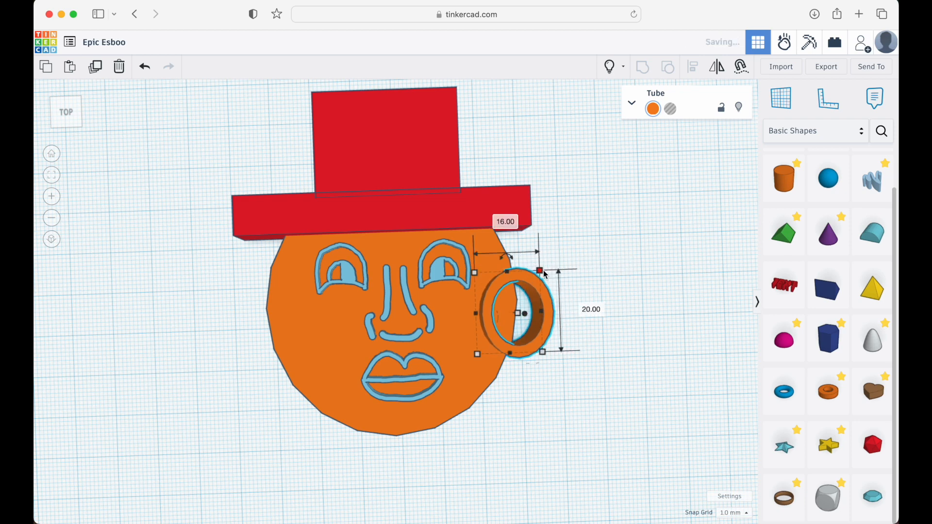
Step: Lower the ear tube to a height of 5 mm
click(51, 175)
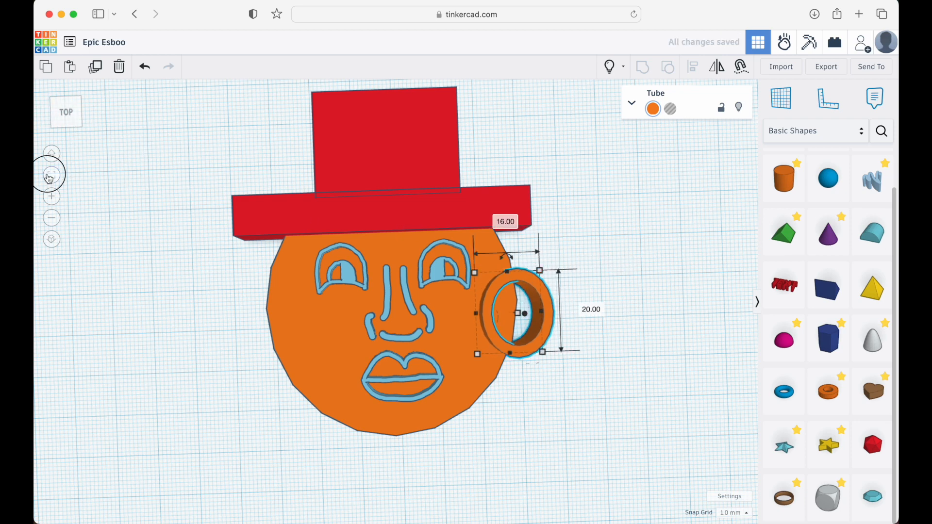
click(73, 110)
drag(72, 108, 64, 110)
drag(396, 238, 396, 302)
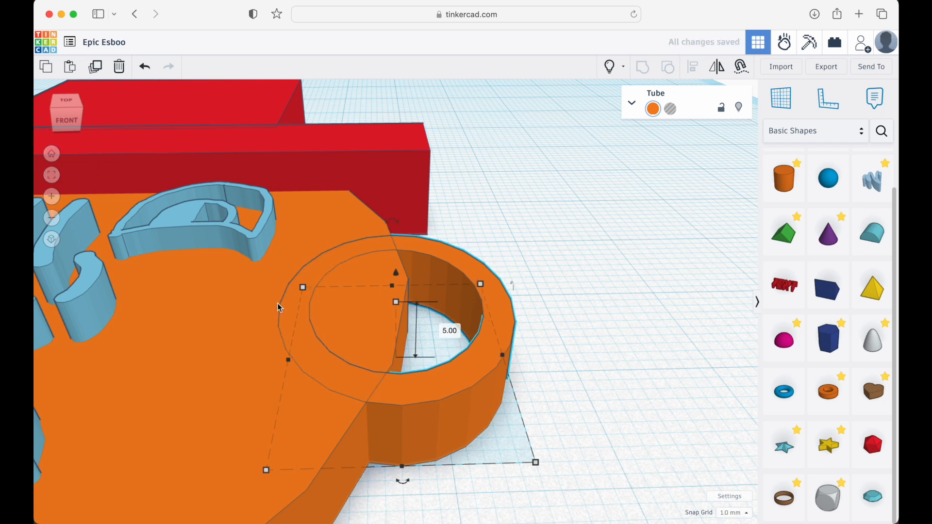
Step: Move the ear tube 4 mm along the face's edge toward the hat brim
click(228, 318)
click(51, 175)
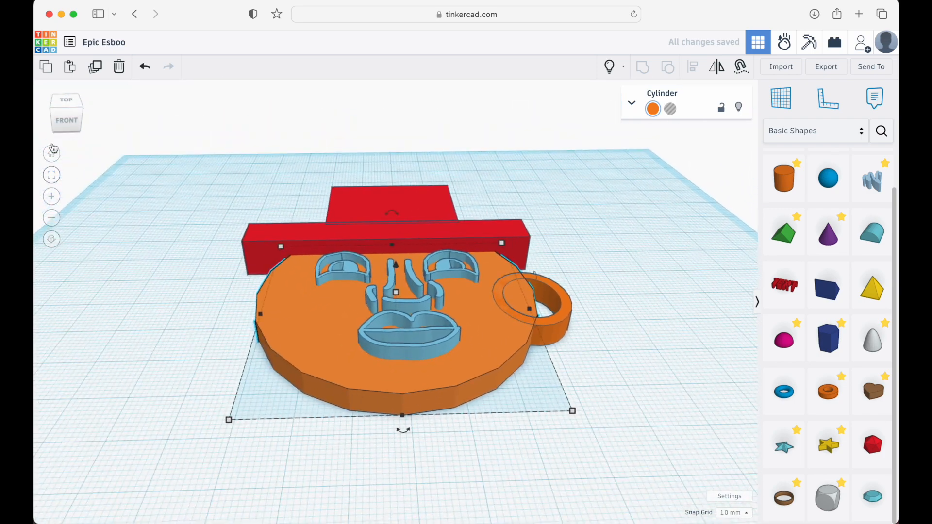
click(66, 102)
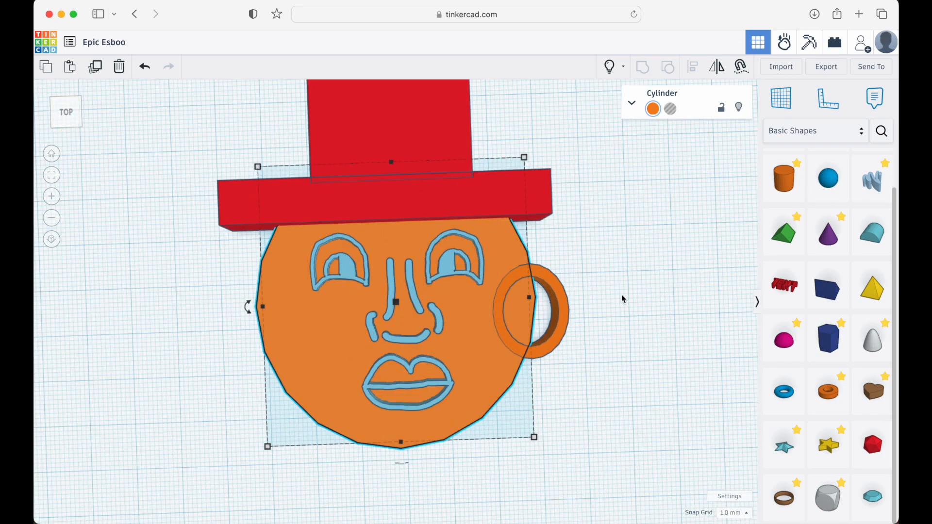
drag(563, 312, 566, 293)
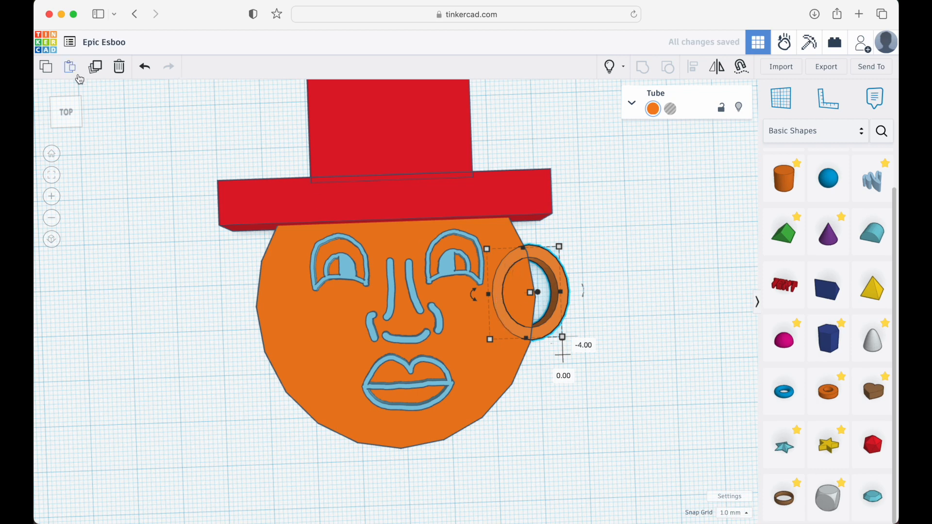
Step: Duplicate the ear tube 59 mm across to the face's opposite edge and align both ears on their centres along the face's height
click(95, 66)
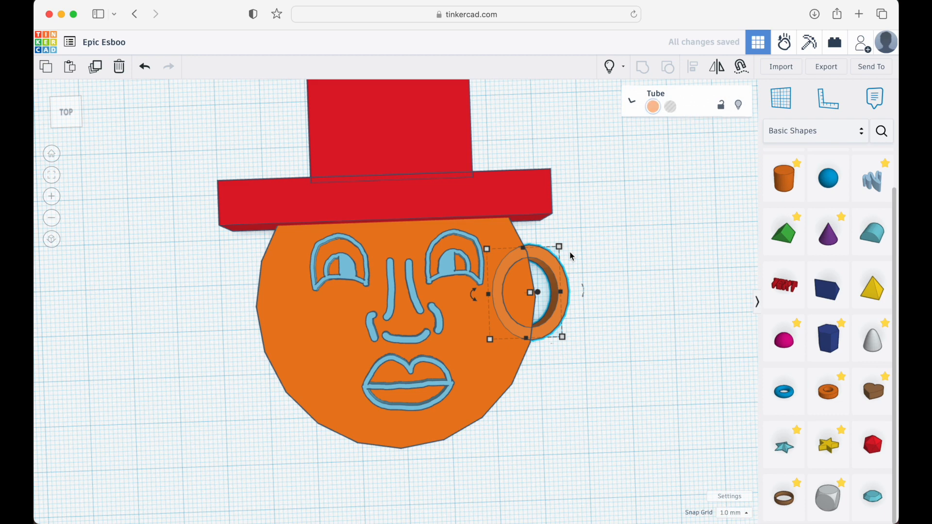
drag(547, 266, 270, 277)
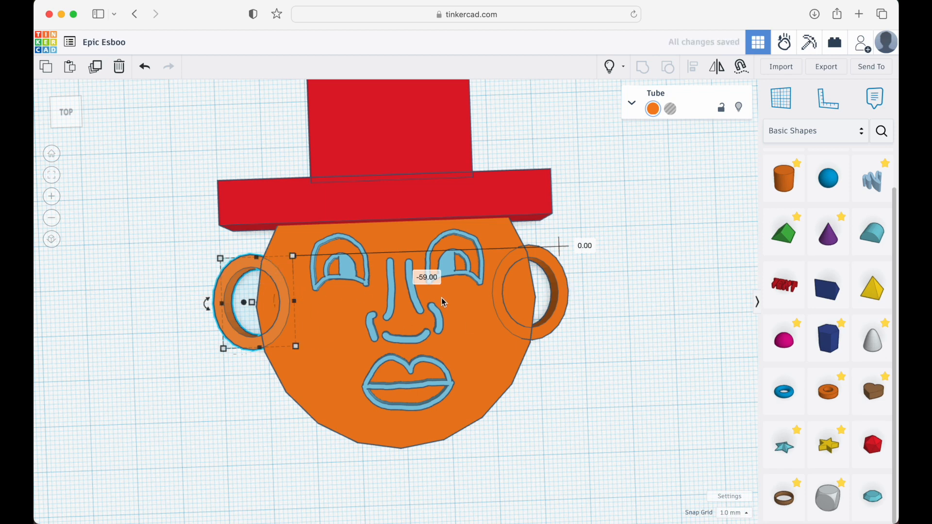
shift+click(561, 298)
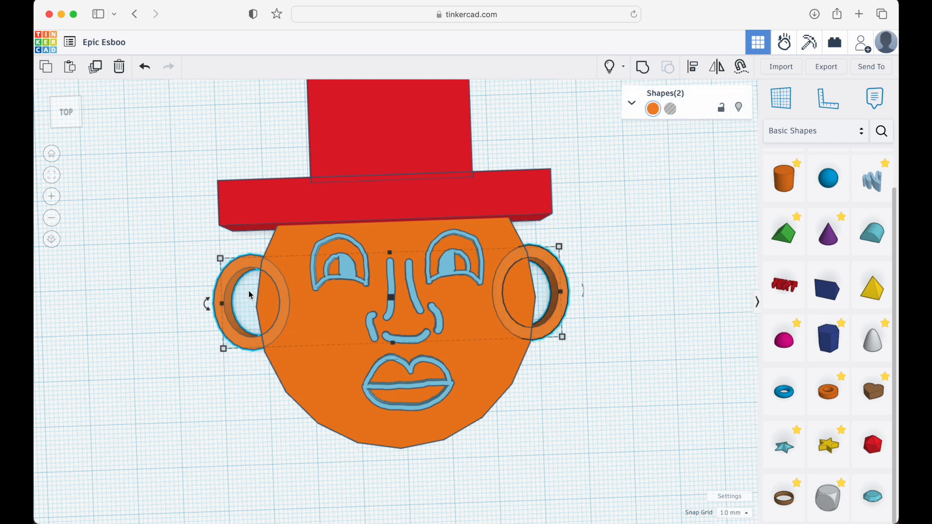
click(693, 68)
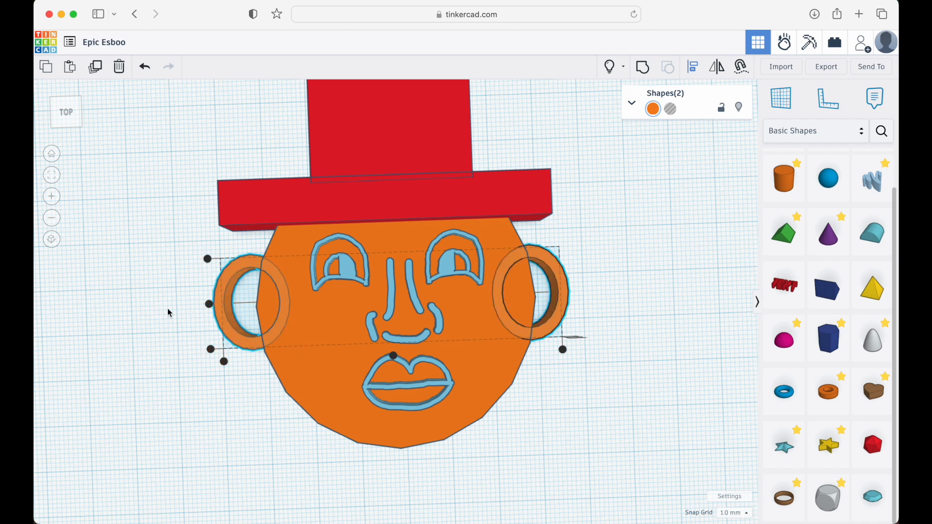
click(210, 306)
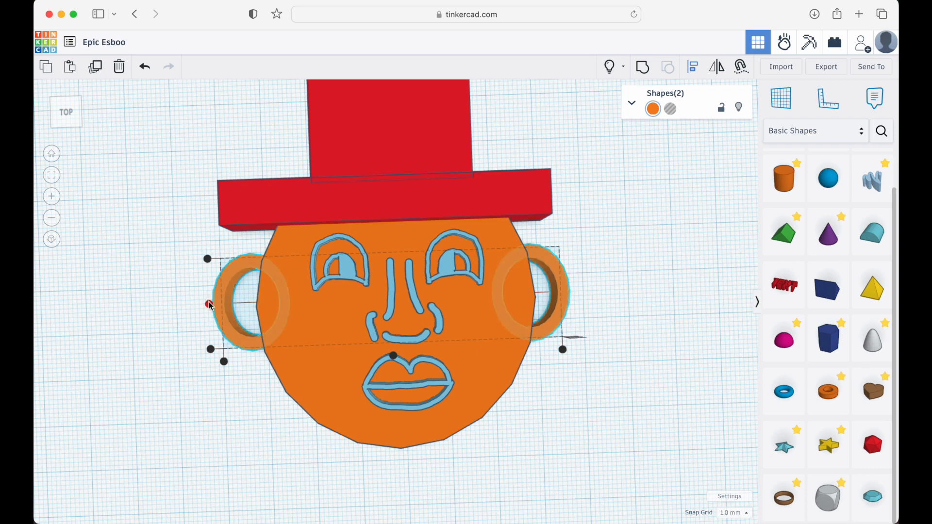
click(624, 280)
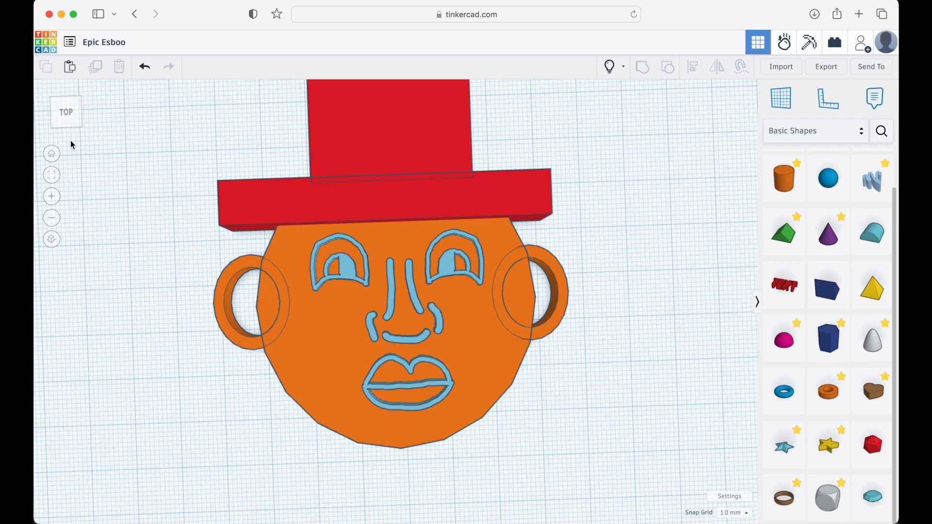
Step: Group both ear tubes with the face disc into one shape
mouse_move(62, 123)
mouse_down()
mouse_move(67, 104)
mouse_move(59, 108)
mouse_up()
click(58, 107)
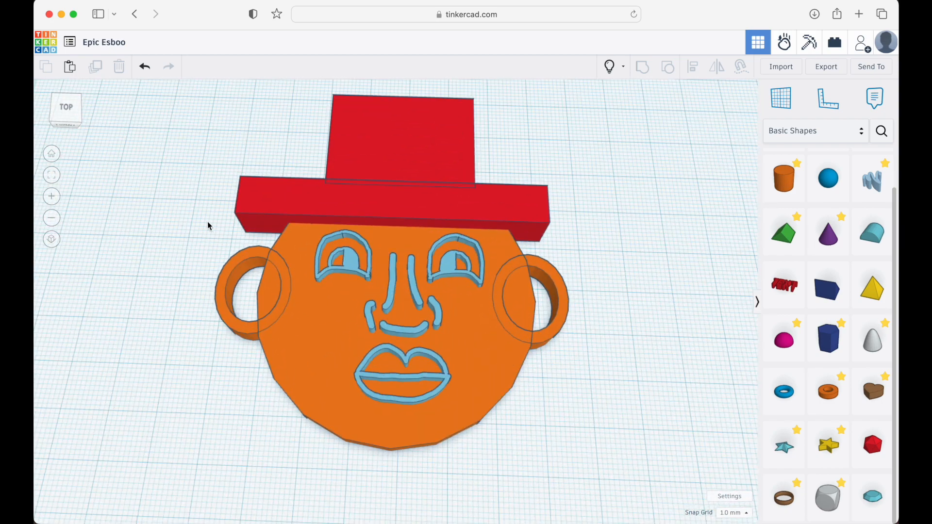
click(219, 298)
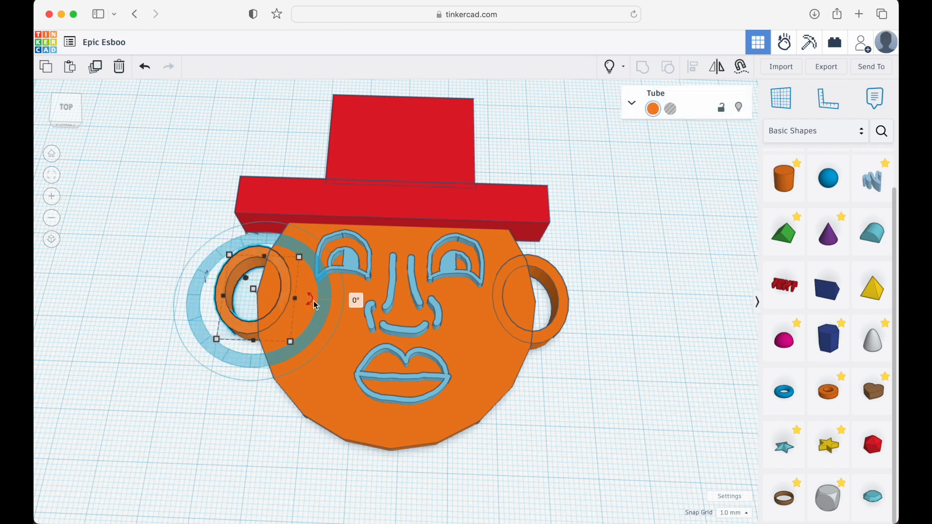
shift+click(343, 321)
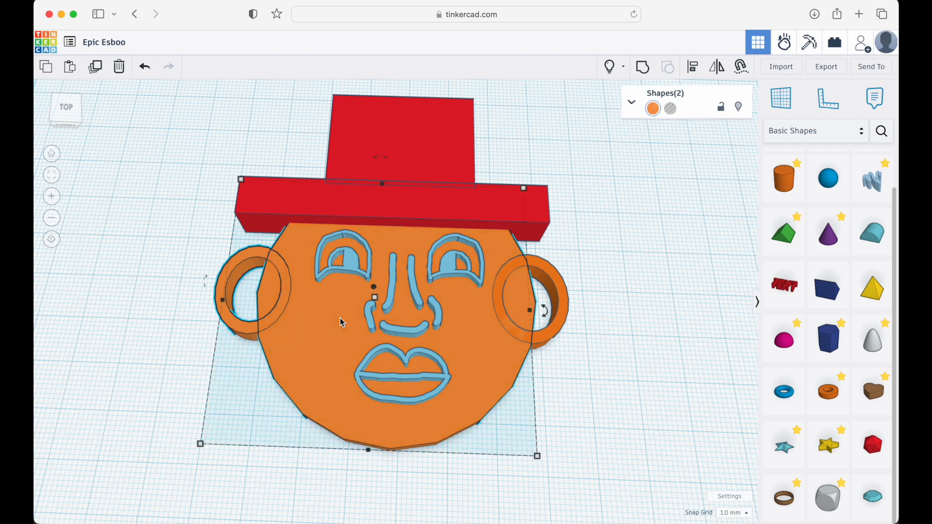
shift+click(556, 276)
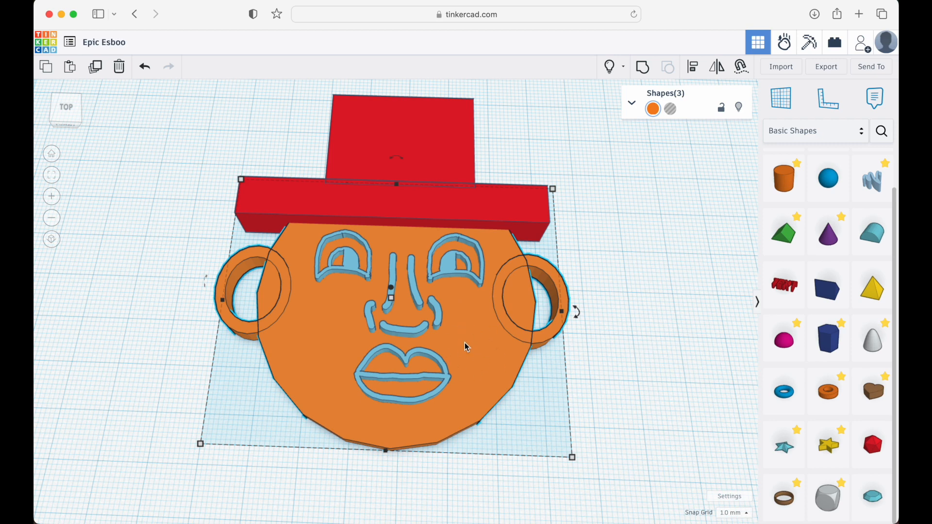
click(645, 71)
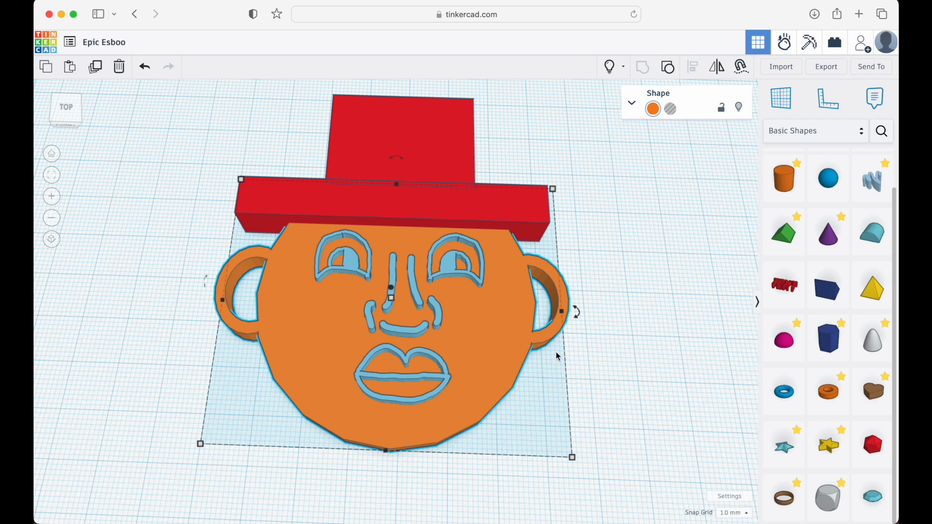
click(615, 356)
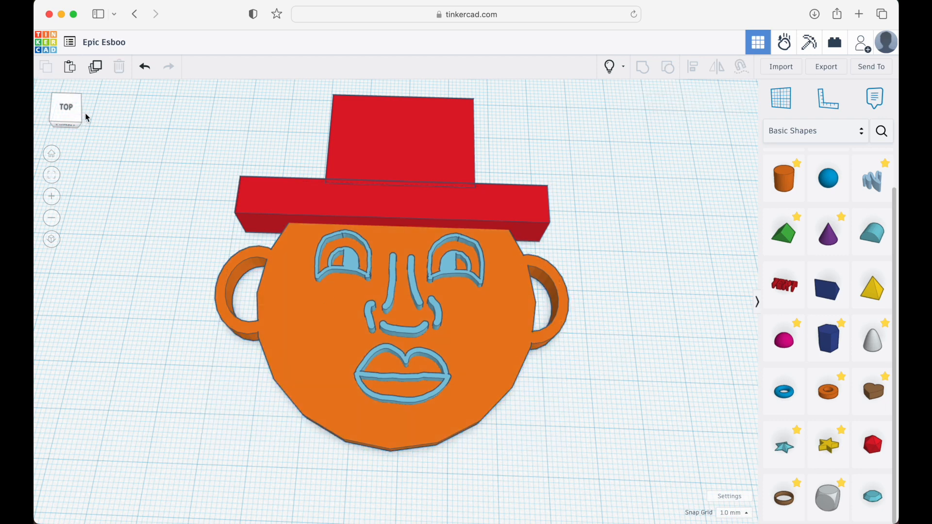
Step: Add a heart shape on the hat's crown and lower its height to 2 mm
mouse_move(68, 108)
mouse_down()
mouse_move(103, 97)
mouse_move(71, 115)
mouse_up()
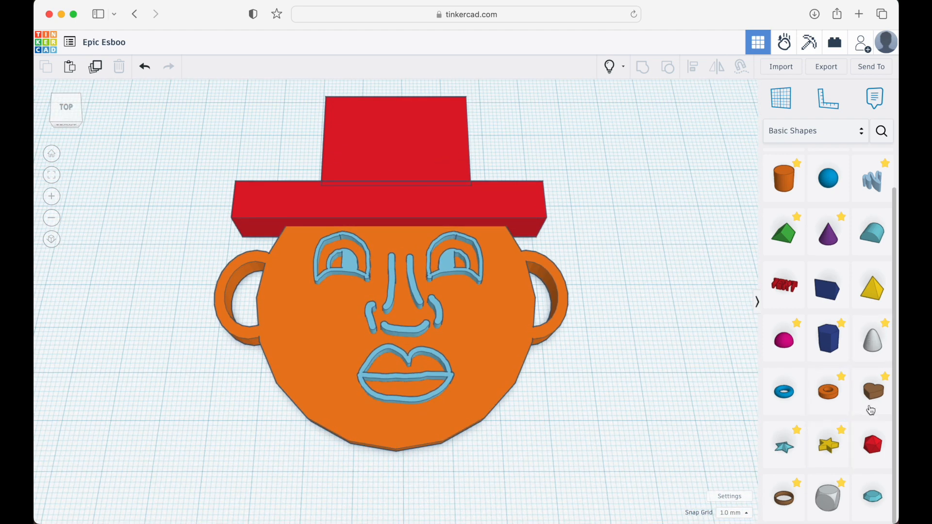
drag(867, 395, 397, 124)
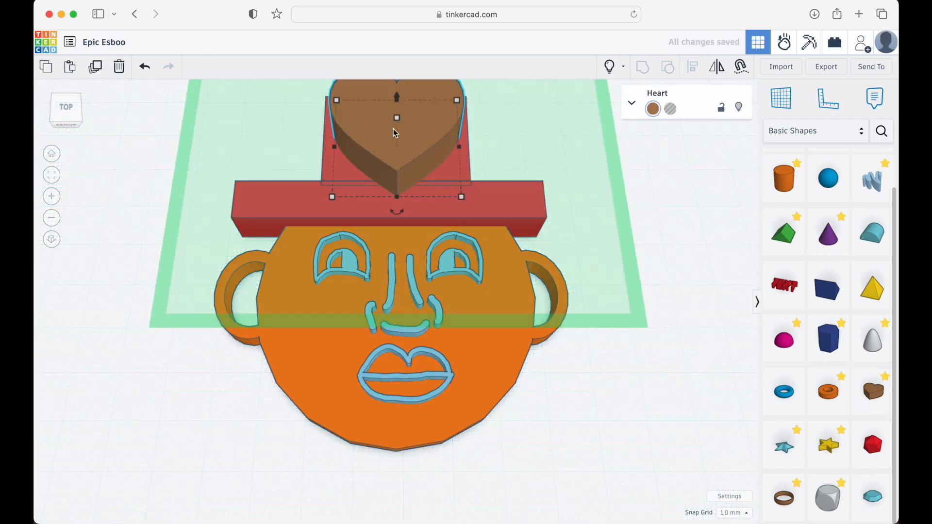
drag(398, 116, 398, 144)
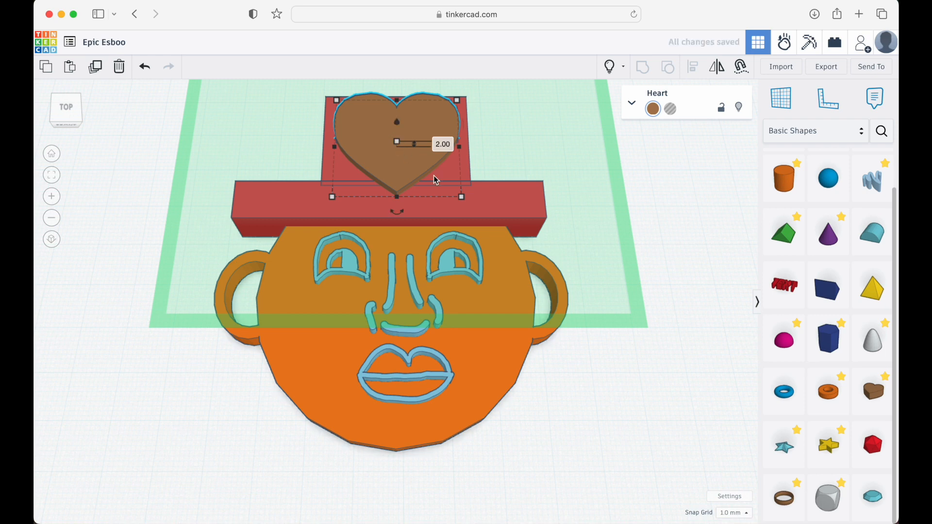
Step: Shrink the heart to fit the hat's crown and shift it 5 mm sideways and 3 mm toward the brim
drag(461, 197, 396, 162)
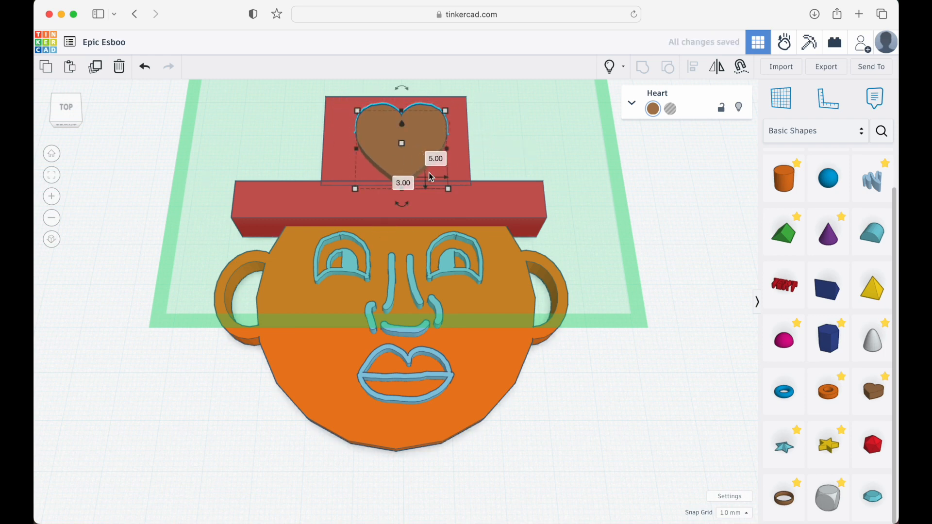
click(605, 415)
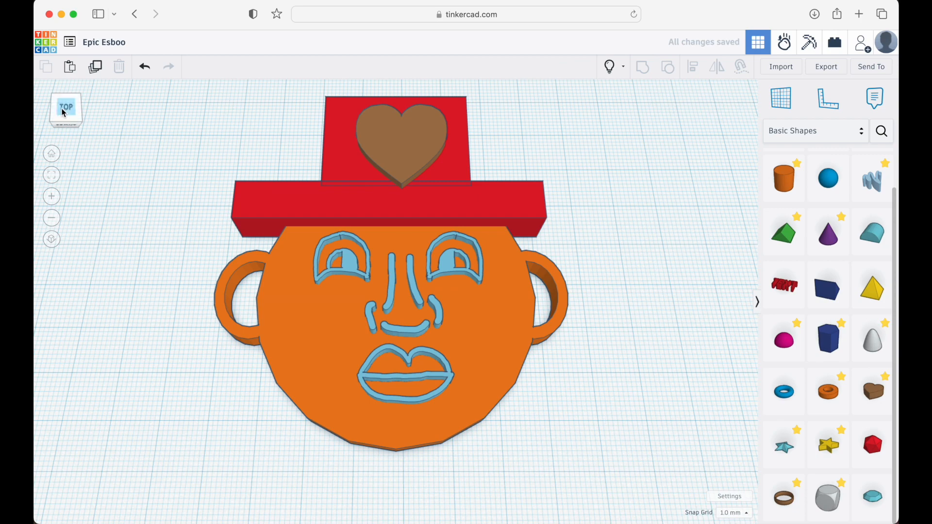
mouse_move(54, 125)
mouse_down()
mouse_move(101, 99)
mouse_move(52, 109)
mouse_move(45, 99)
mouse_move(50, 108)
mouse_up()
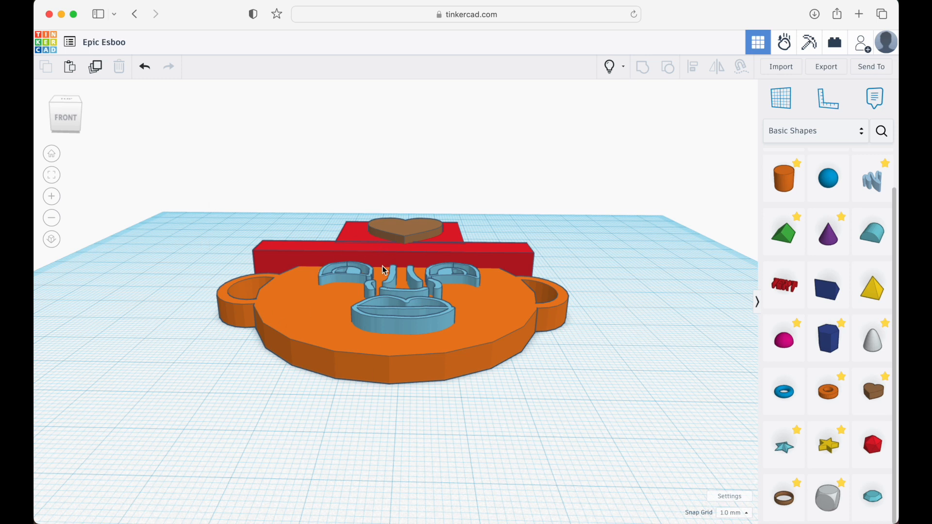
drag(69, 106, 71, 123)
Step: Rename the design with the maker's surname followed by "portrait"
click(106, 43)
text(woodw)
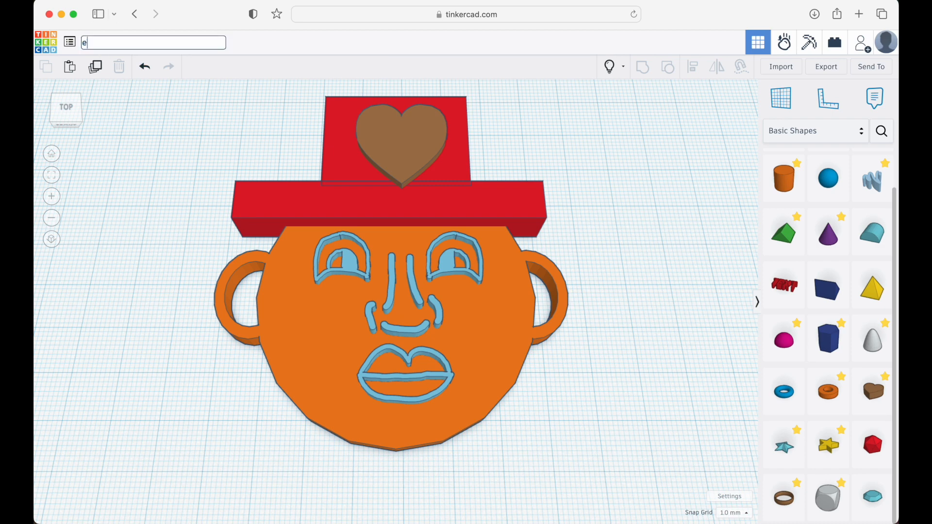
text(ard)
text( face)
key(BackSpace)
key(BackSpace)
key(BackSpace)
text(portrait)
key(BackSpace)
key(BackSpace)
key(BackSpace)
key(BackSpace)
key(BackSpace)
key(BackSpace)
key(BackSpace)
text(self)
key(BackSpace)
key(BackSpace)
key(BackSpace)
key(BackSpace)
key(BackSpace)
text(portraut)
key(BackSpace)
key(BackSpace)
text(it)
click(214, 82)
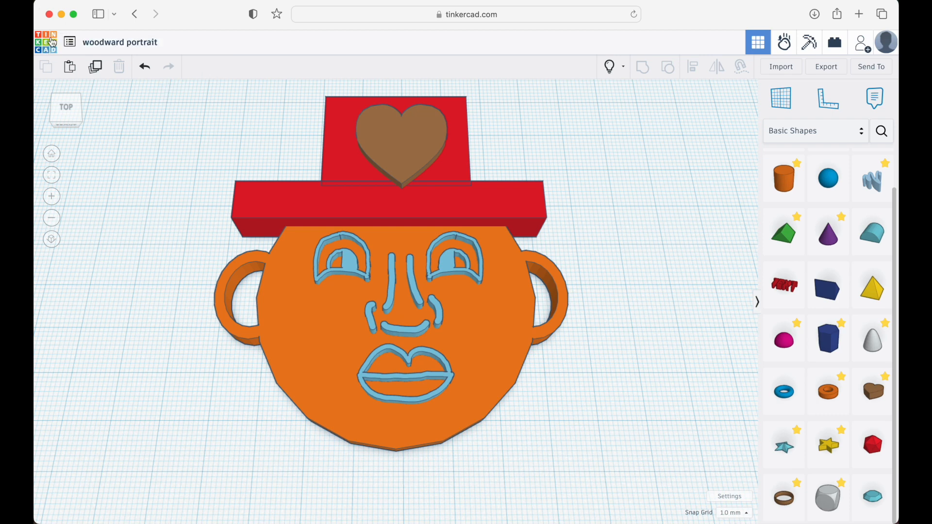